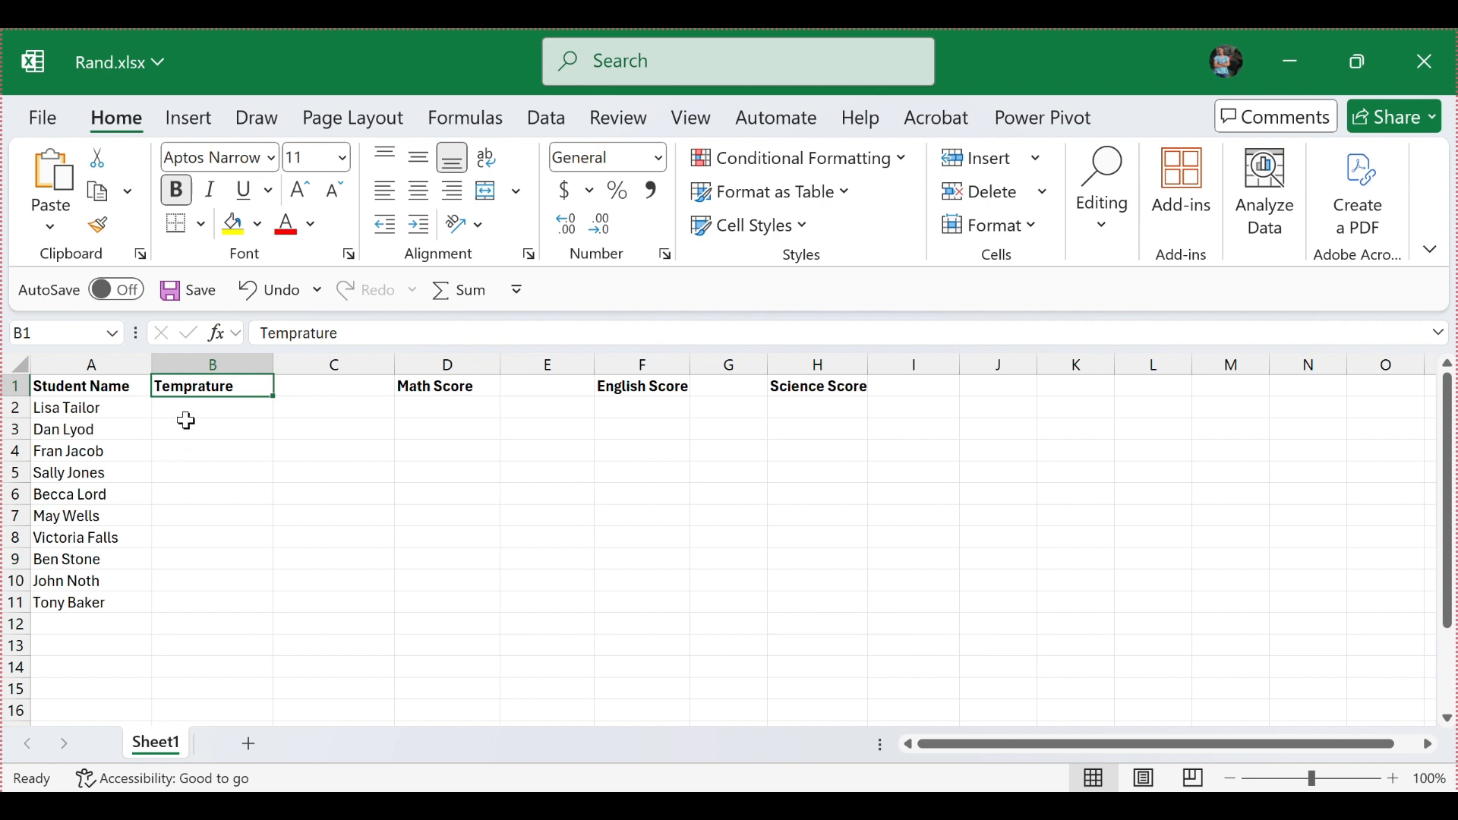
# Step: Enter the formula =RAND() in cell B2 under the Temprature heading
pyautogui.click(186, 416)
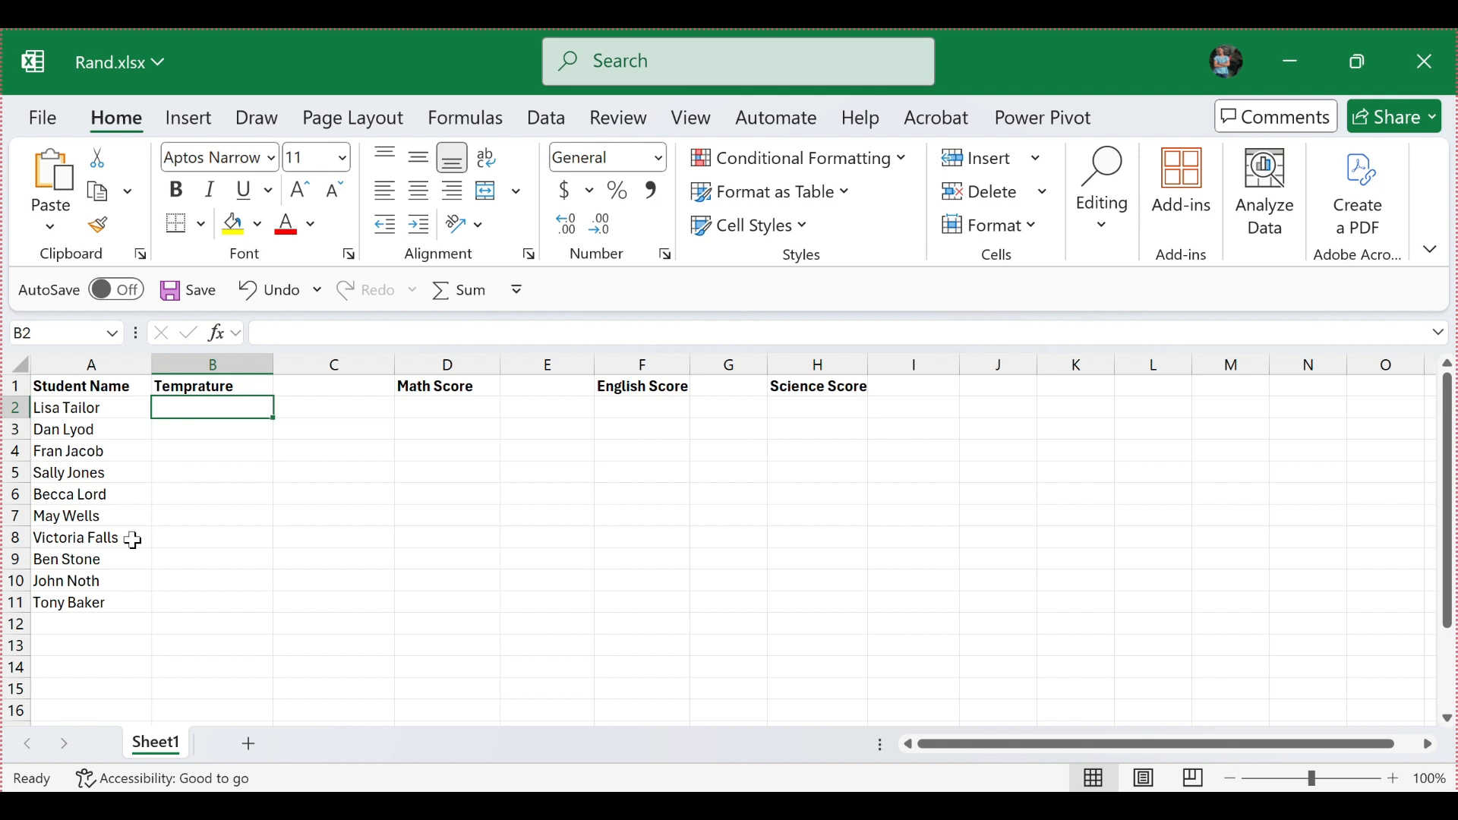
pyautogui.write('=')
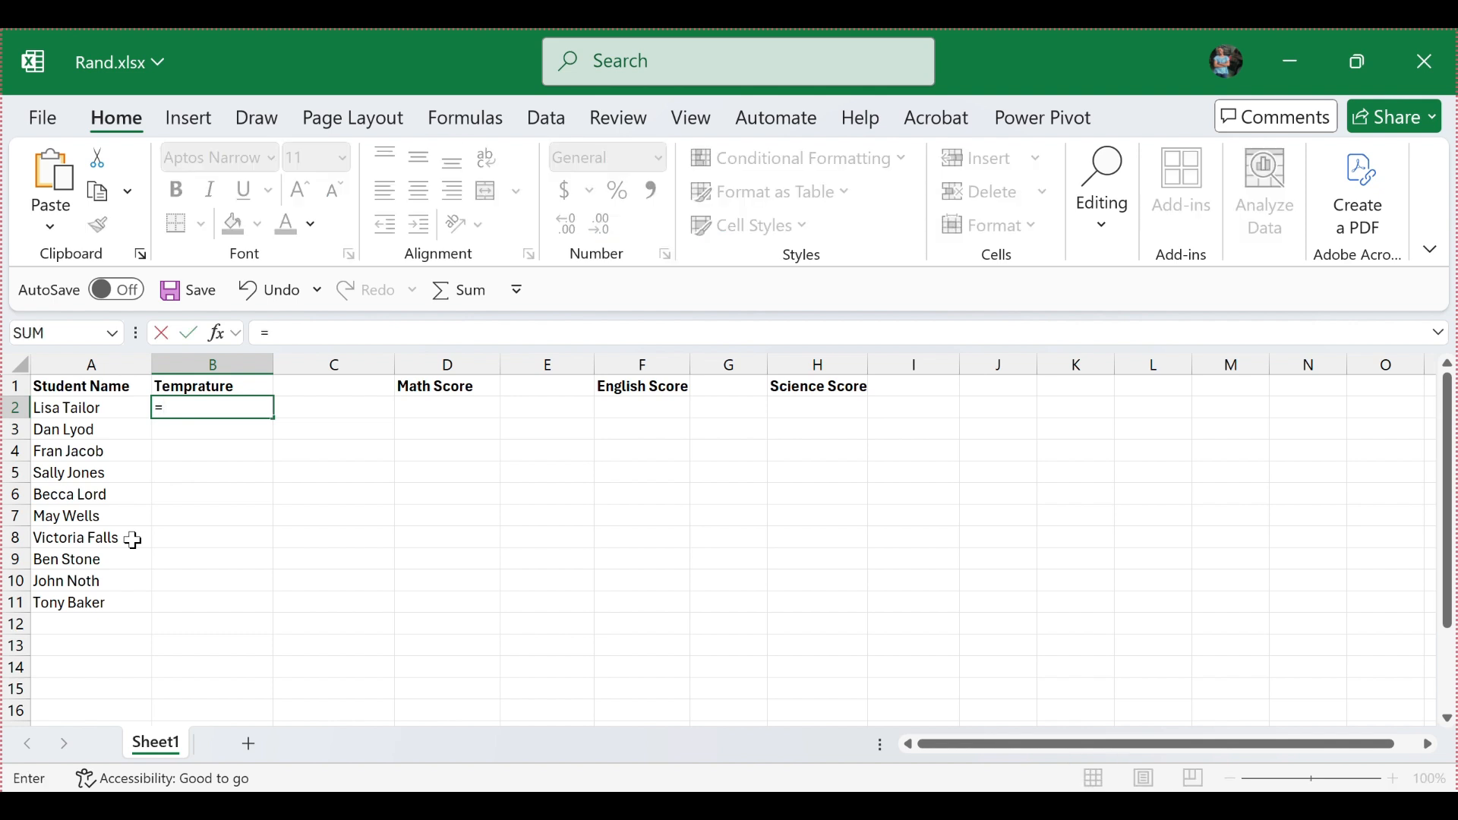
pyautogui.write('RA')
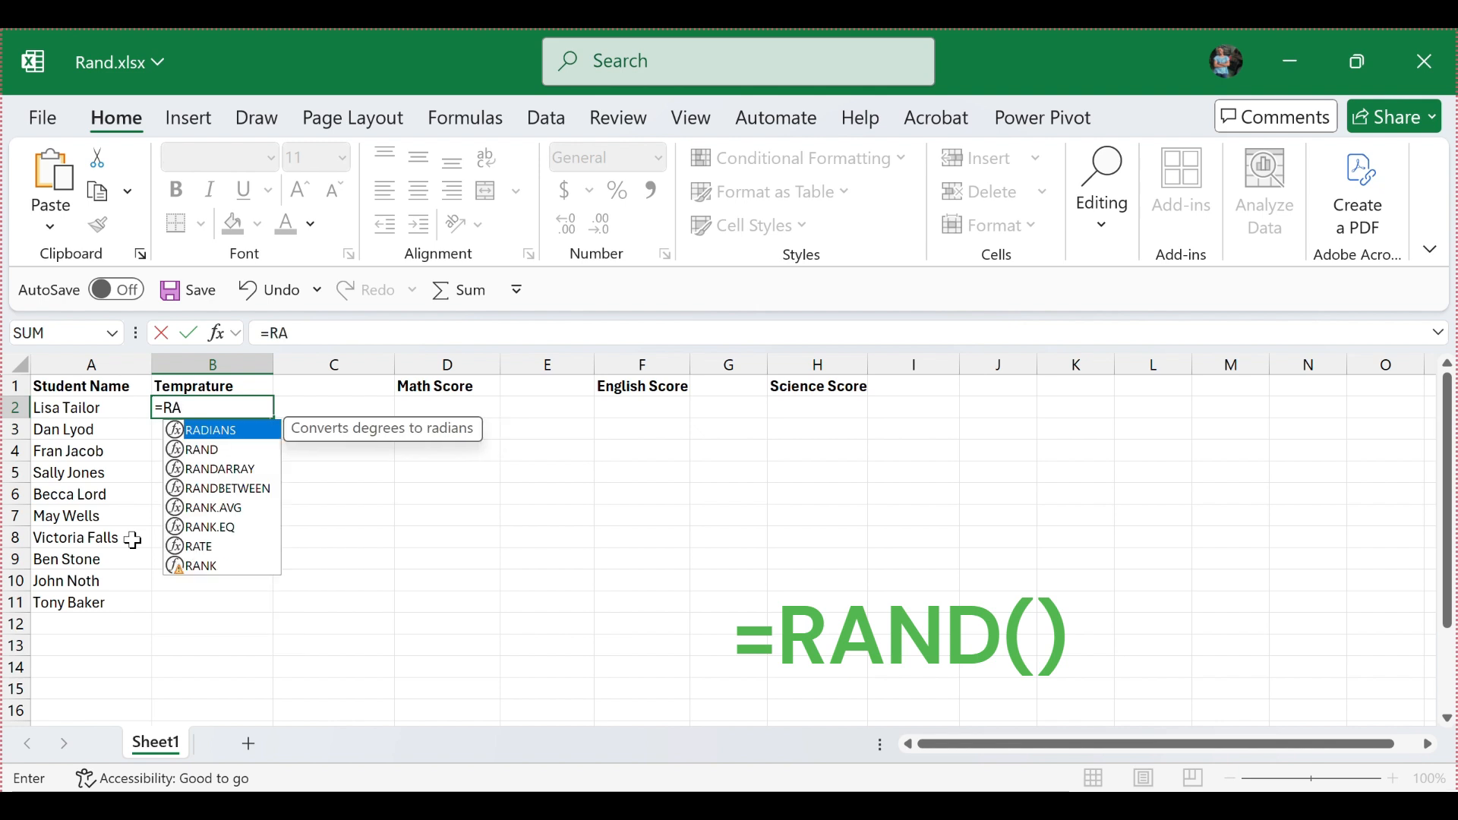
pyautogui.write('ND')
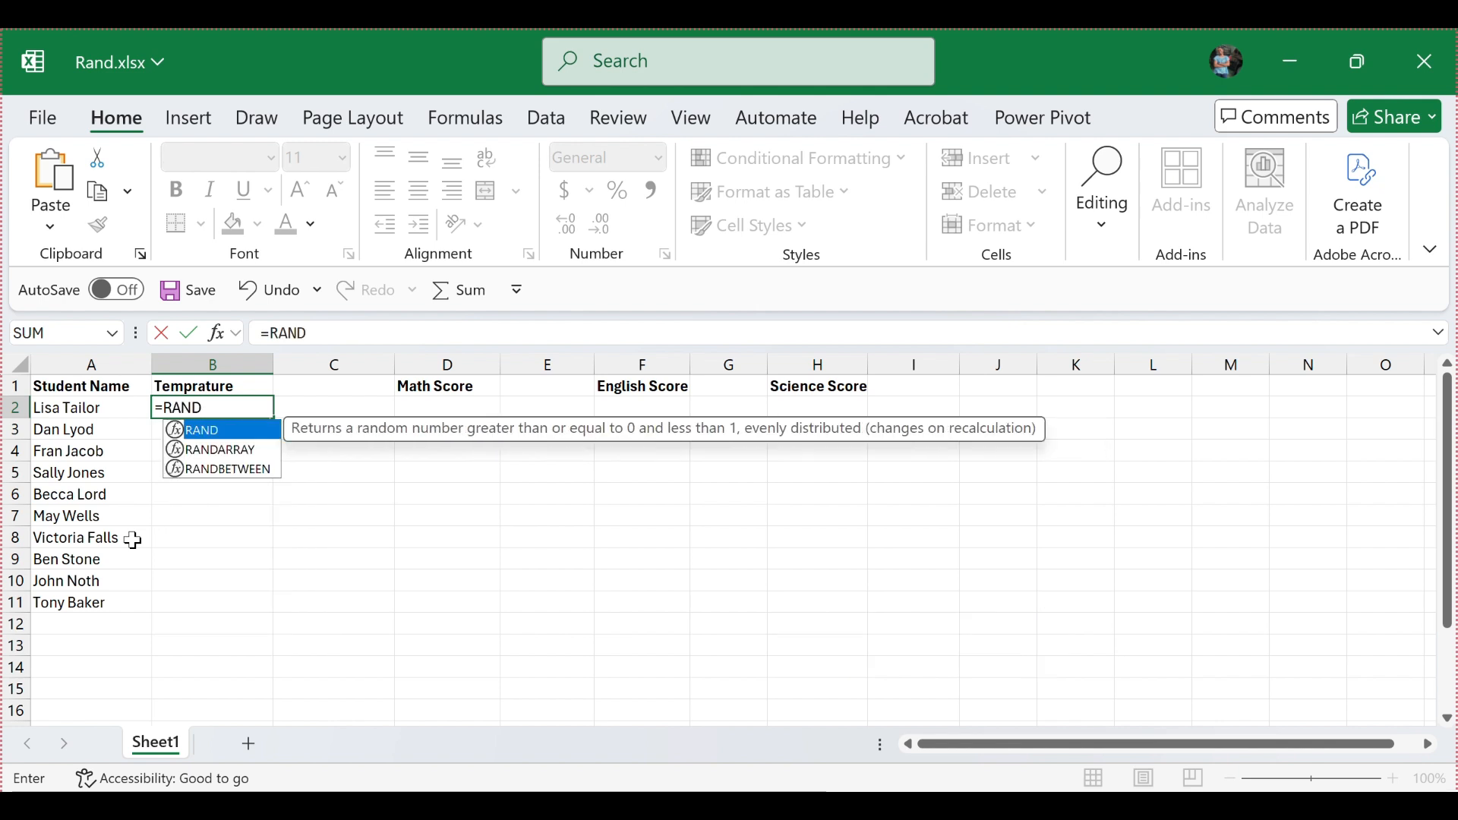
pyautogui.write('()')
pyautogui.press('Return')
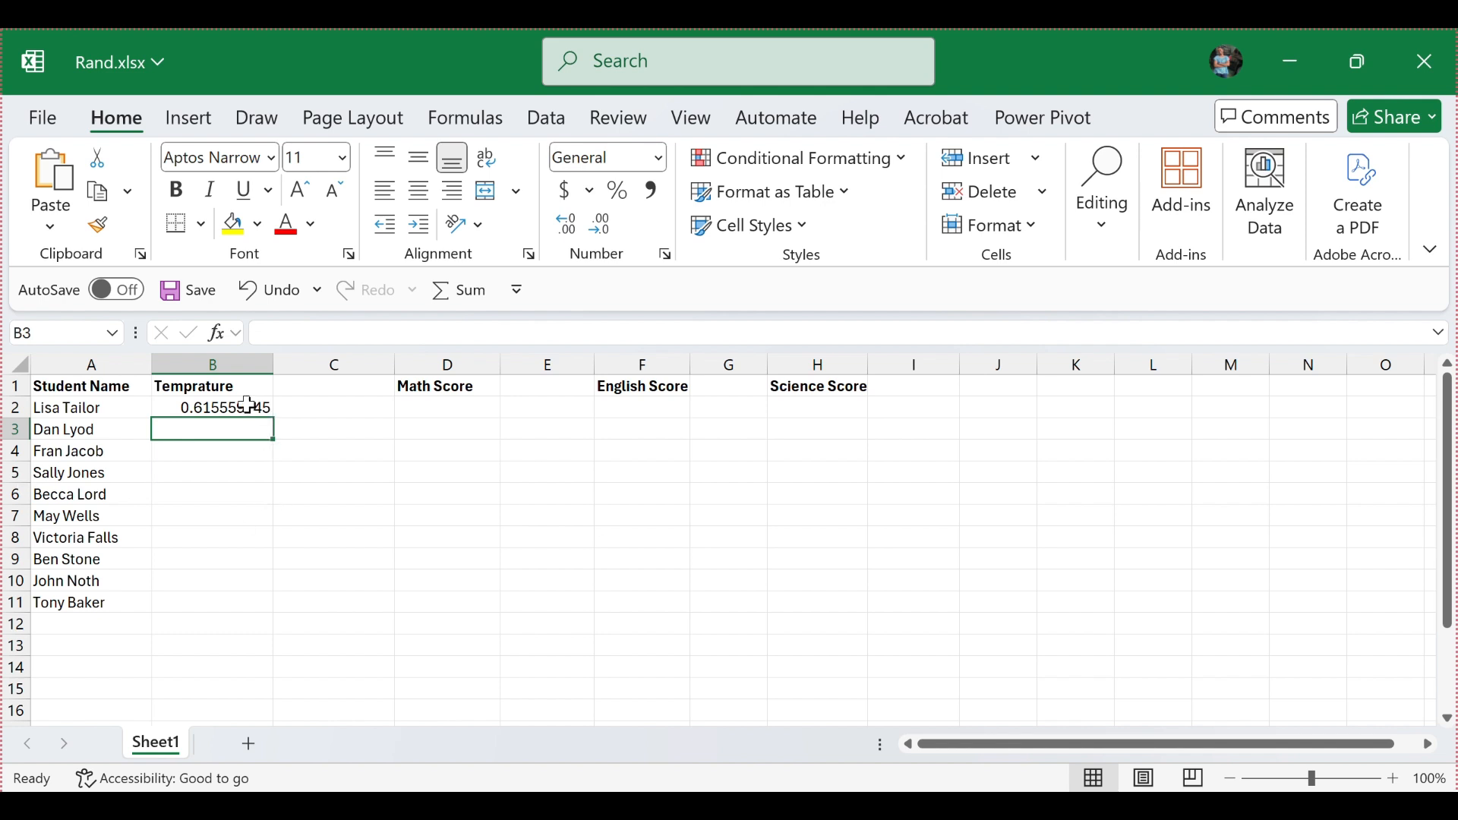
# Step: Fill the RAND formula from B2 down to B11 so every student row has a random number
pyautogui.click(251, 408)
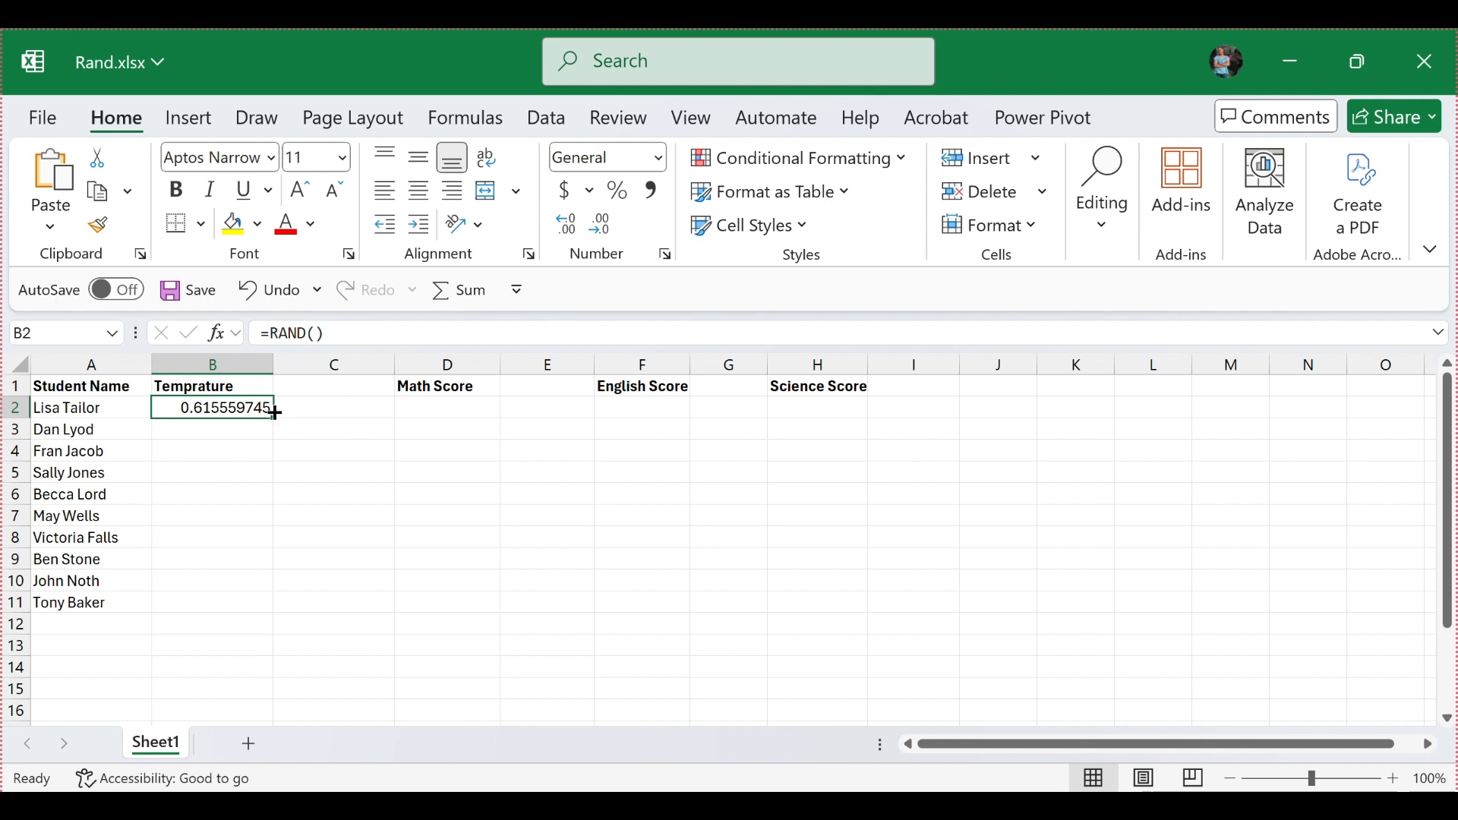
pyautogui.moveTo(273, 418); pyautogui.dragTo(200, 591)
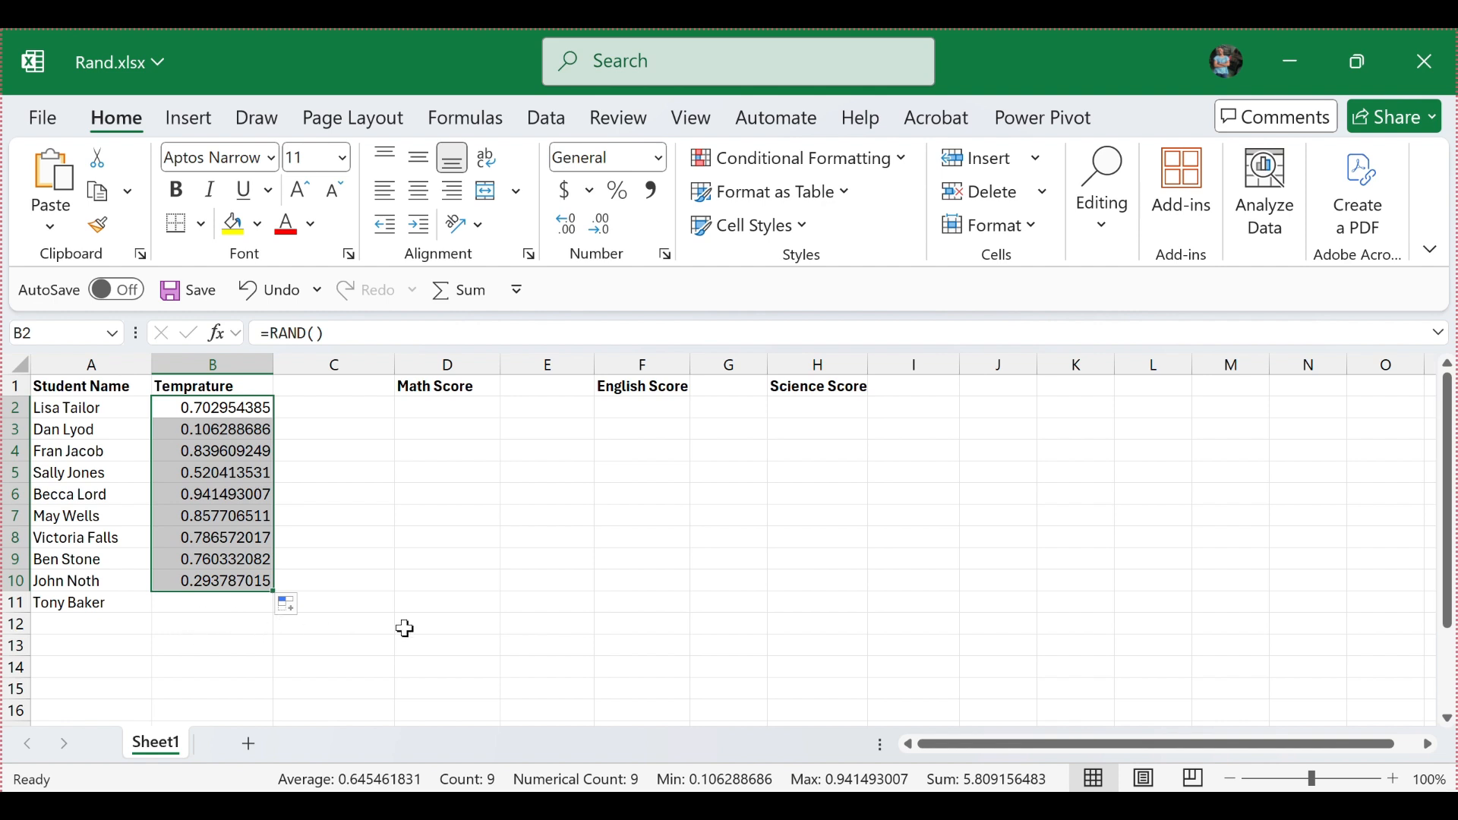
pyautogui.click(471, 572)
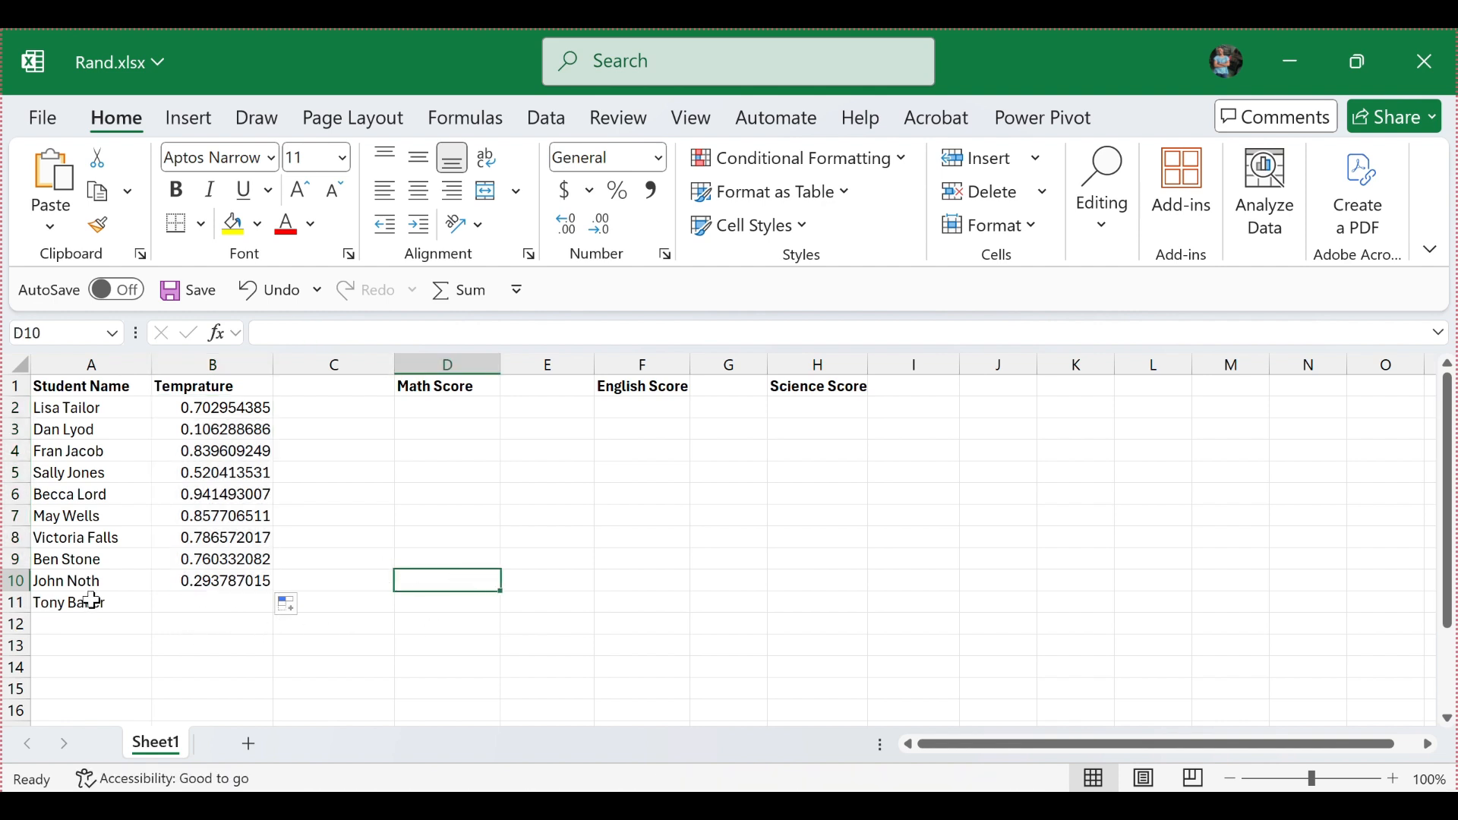
pyautogui.scroll(-2, 175, 558)
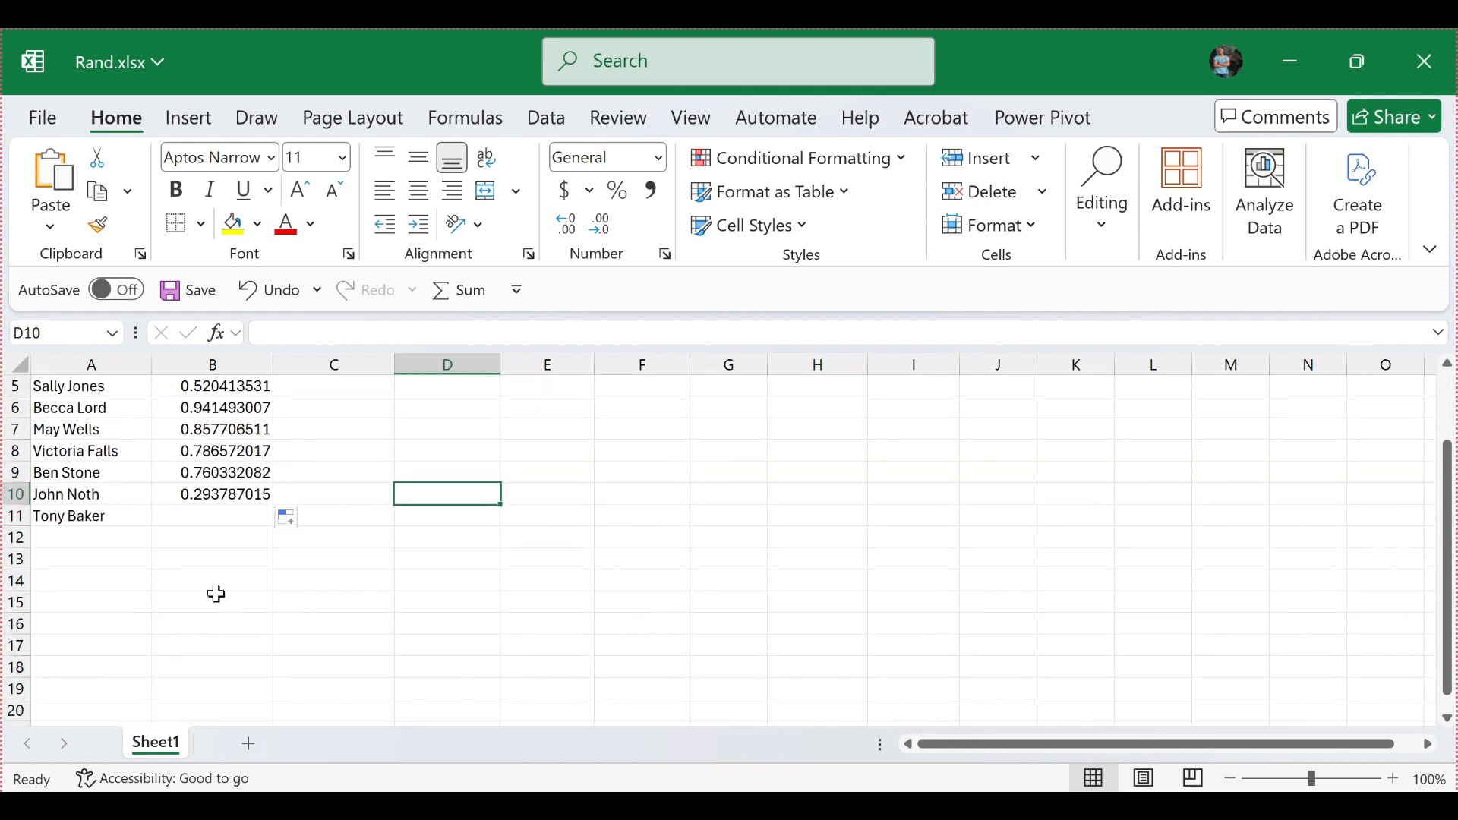
pyautogui.scroll(1, 217, 584)
pyautogui.scroll(1, 220, 569)
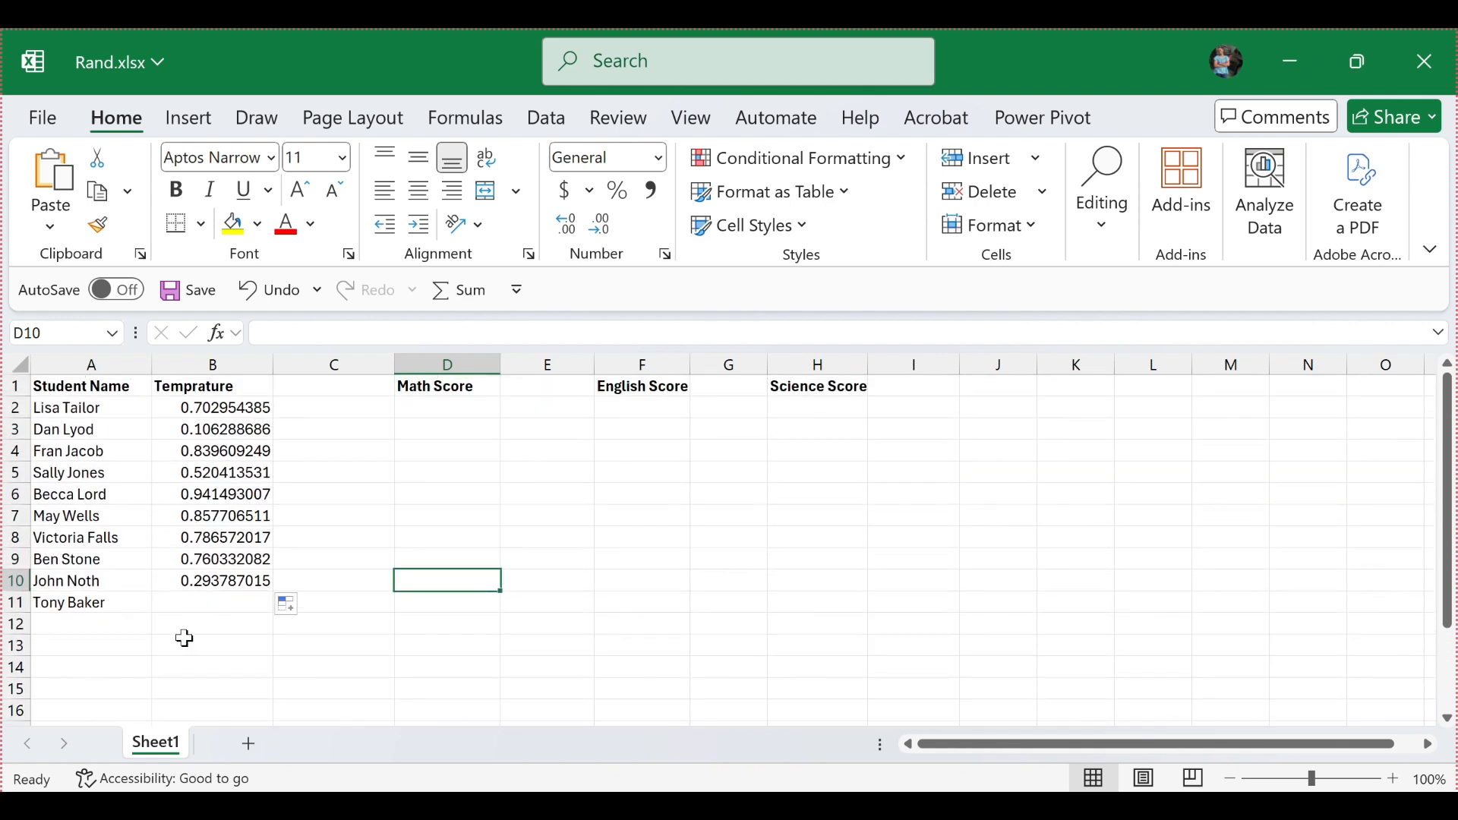
pyautogui.click(241, 581)
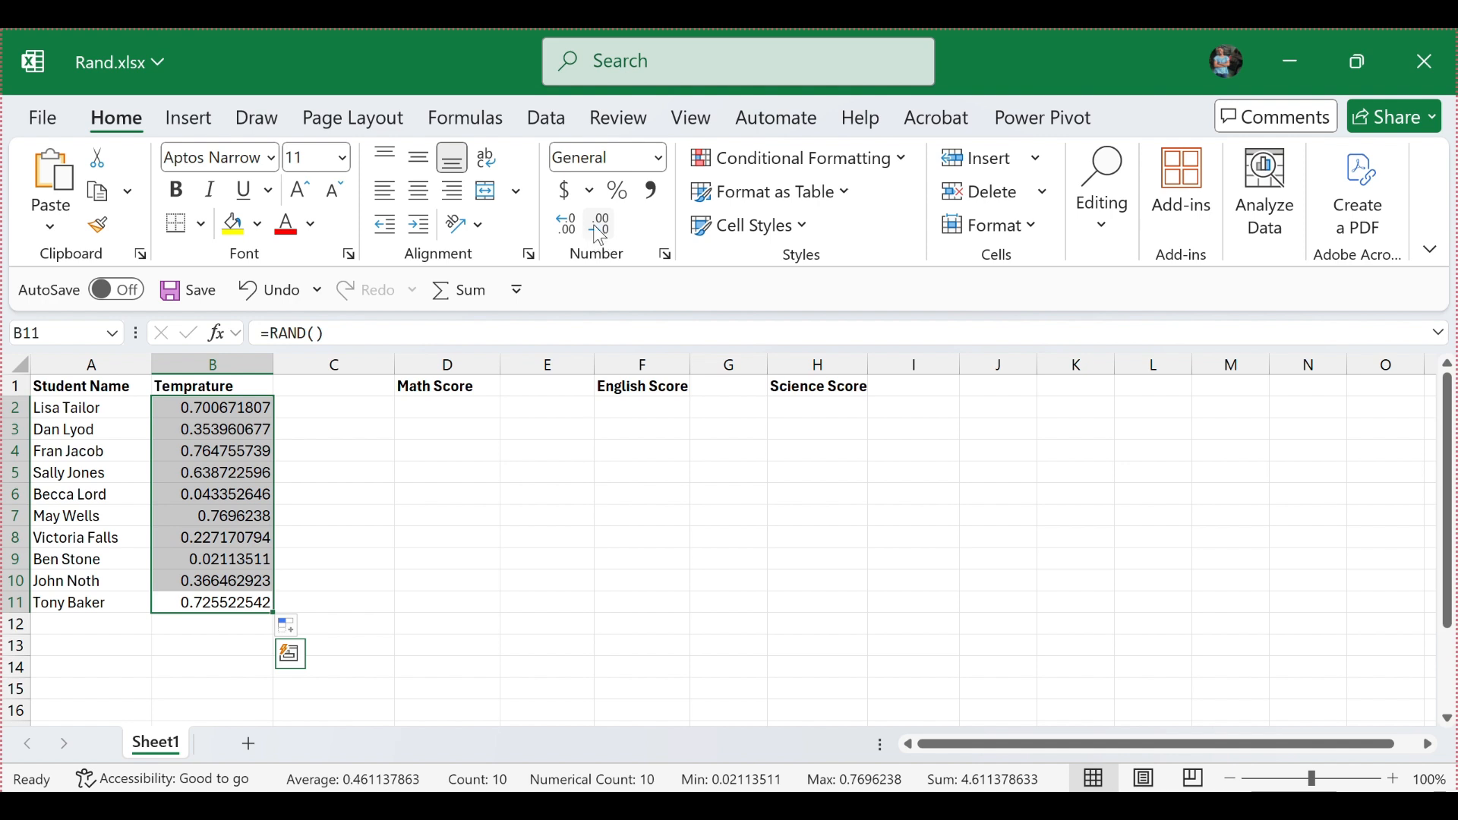
# Step: Reduce the random numbers in B2:B11 to two decimal places and recalculate the sheet
pyautogui.click(600, 228)
pyautogui.click(600, 228)
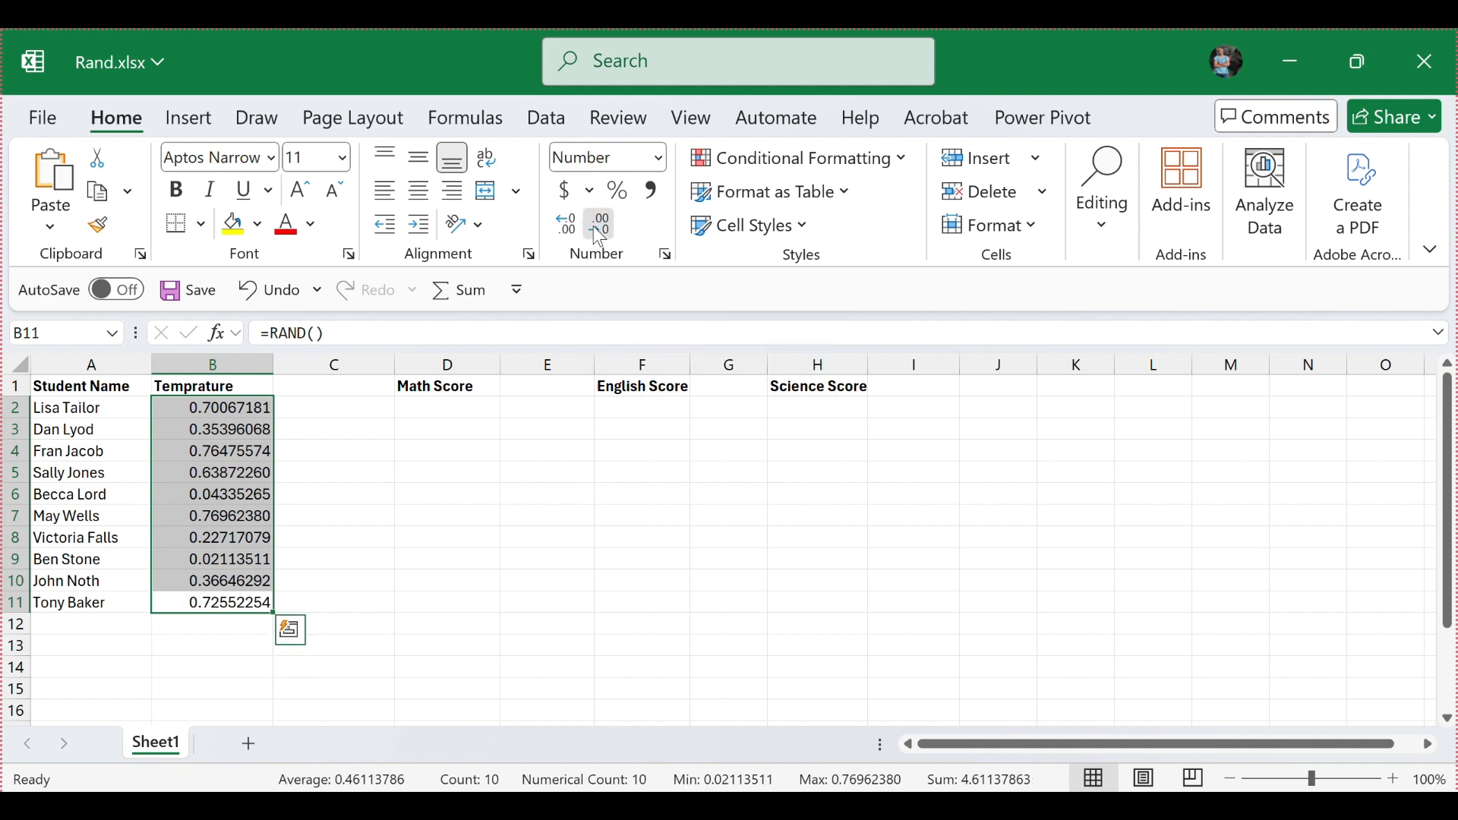
pyautogui.click(600, 227)
pyautogui.click(600, 228)
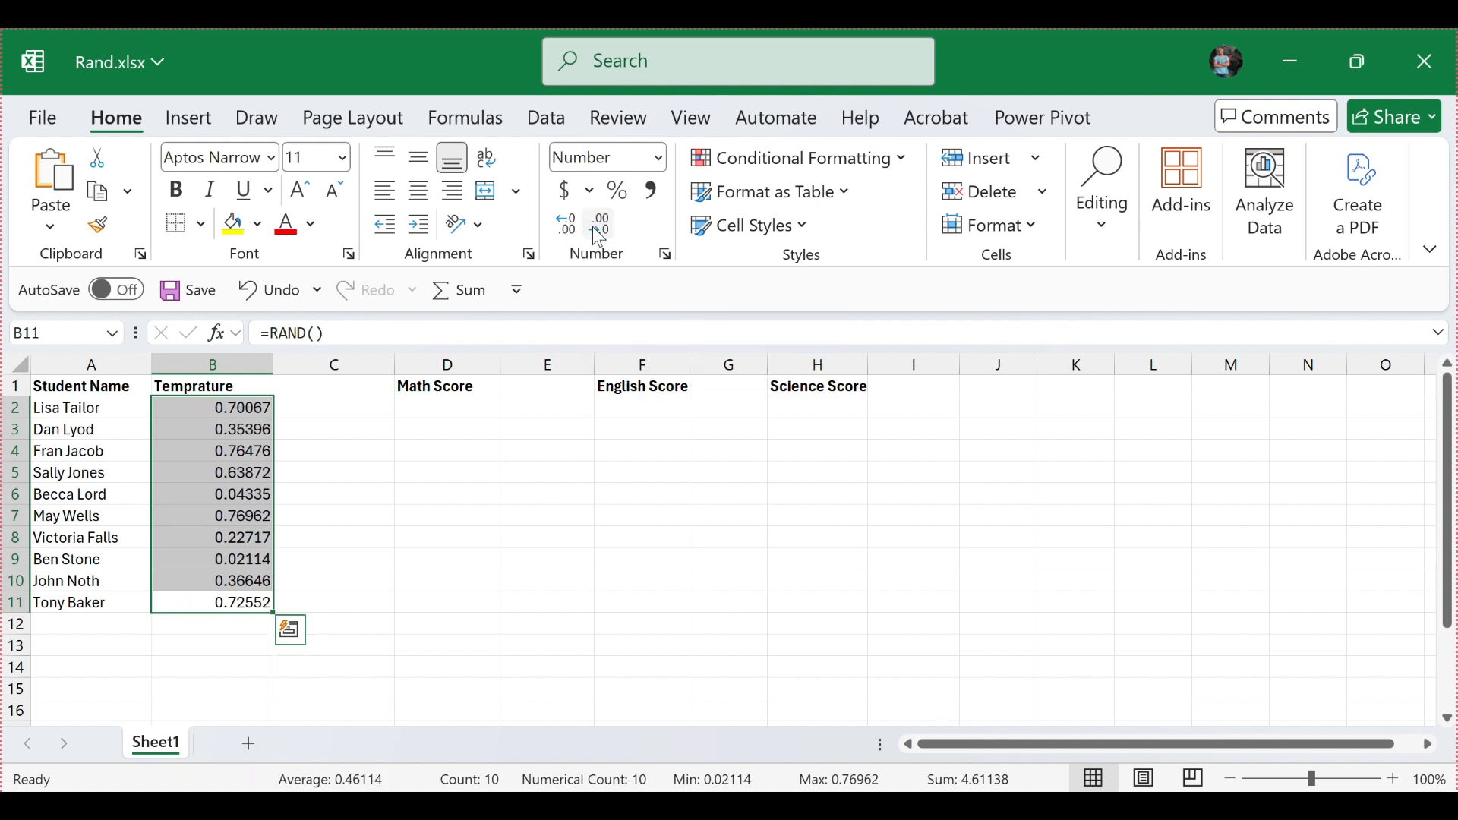
pyautogui.click(599, 228)
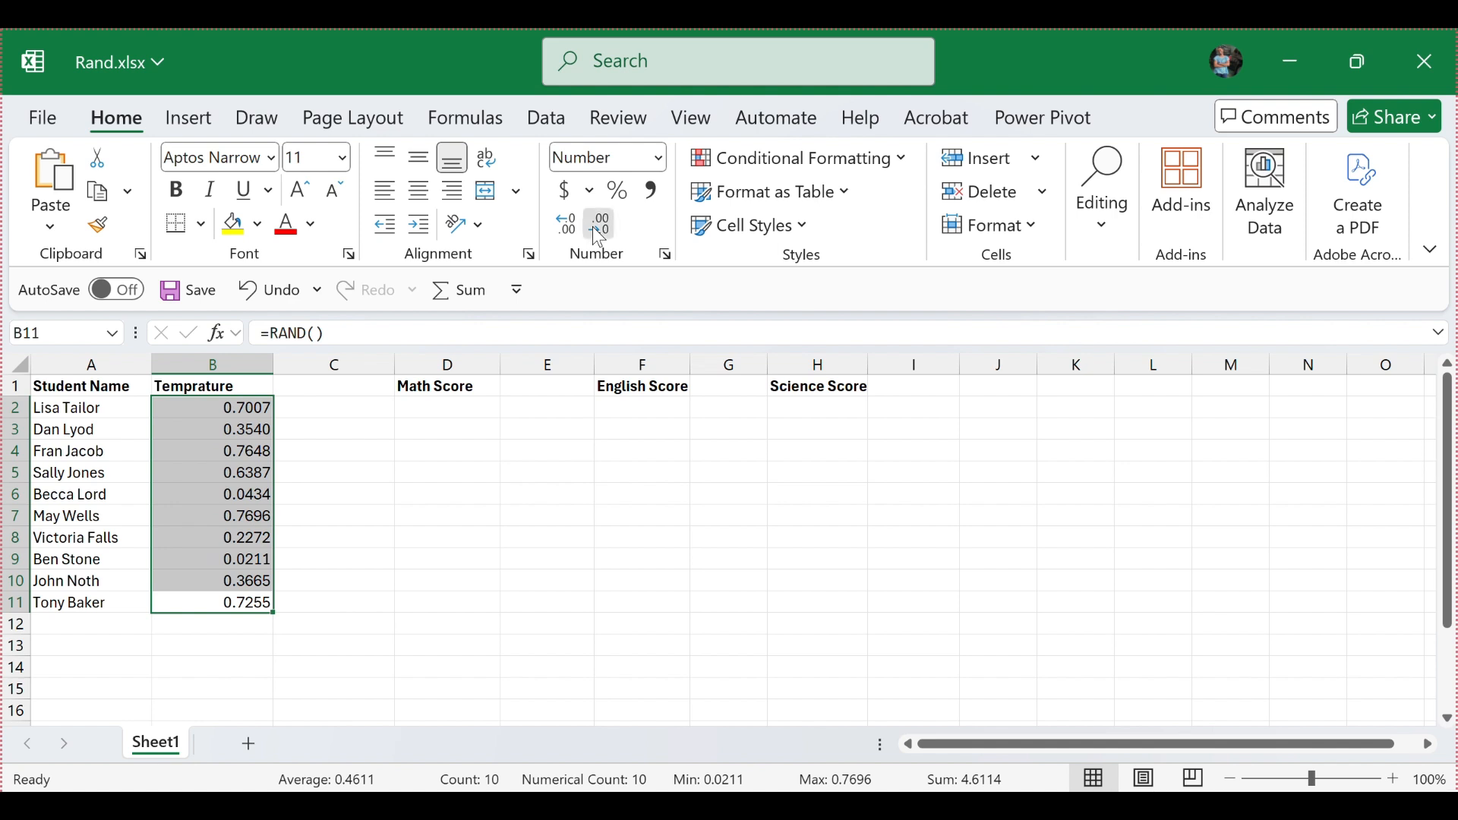
pyautogui.click(593, 229)
pyautogui.click(594, 231)
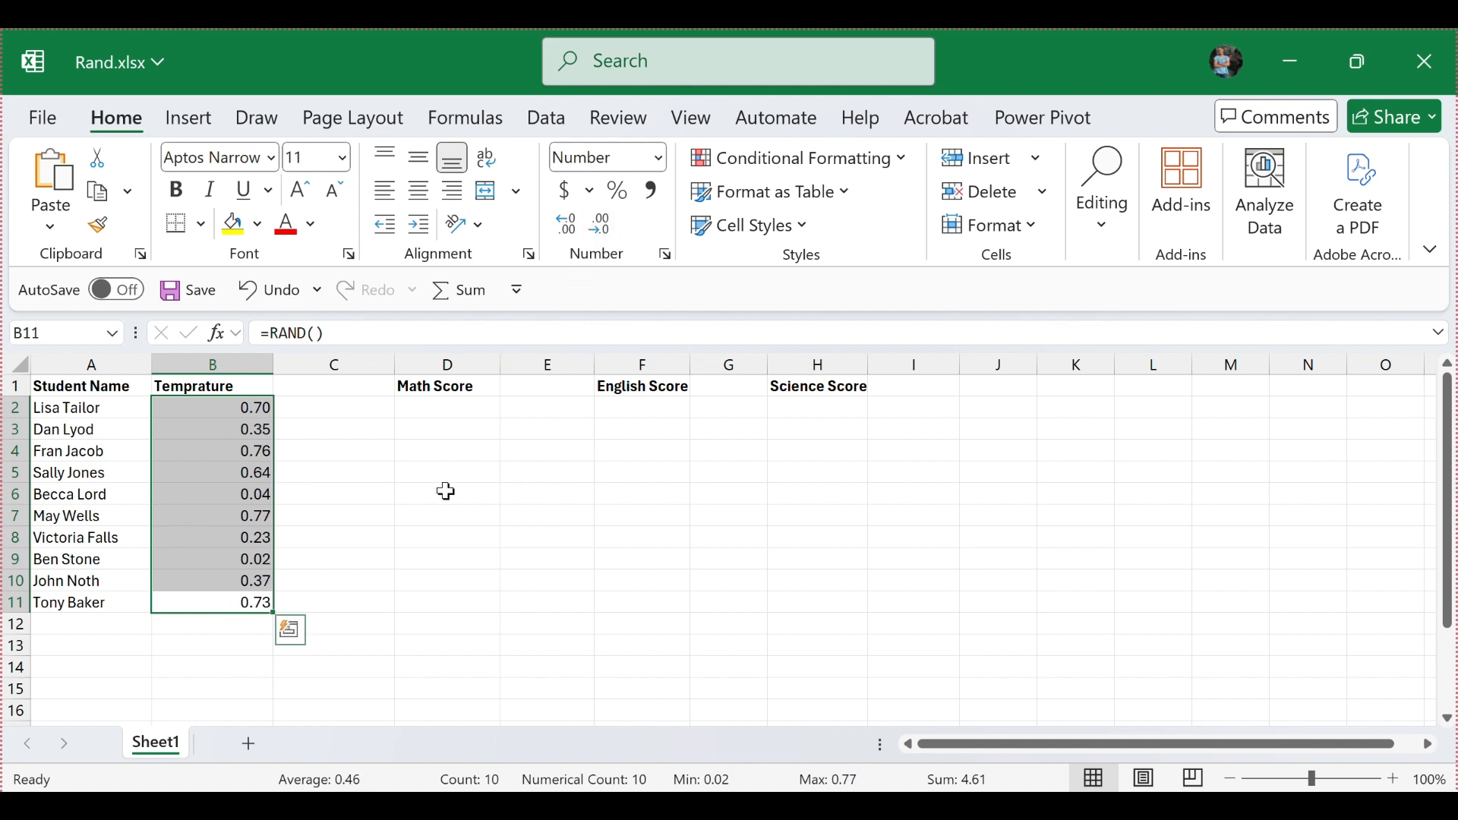
pyautogui.click(327, 694)
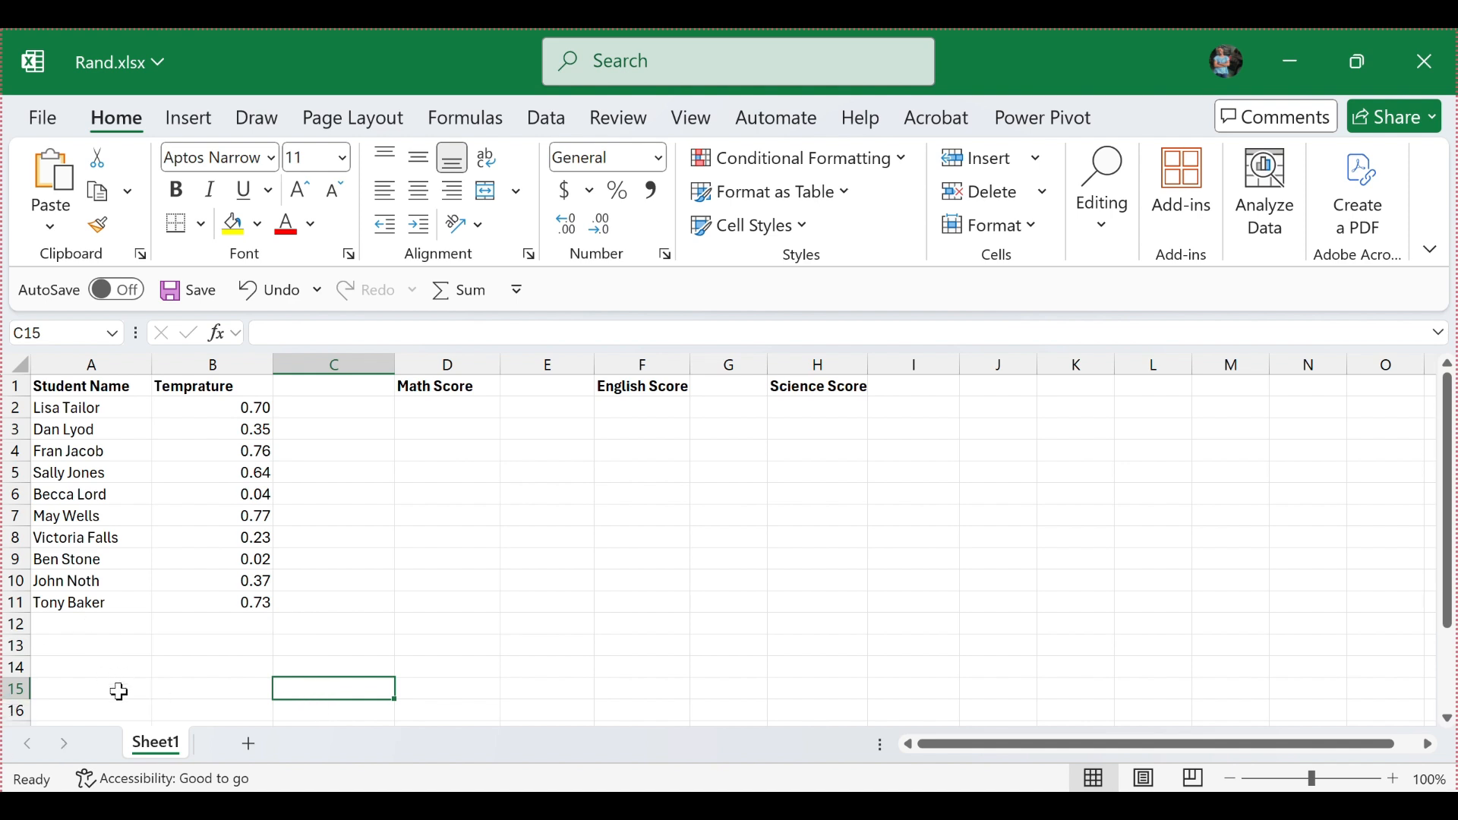
pyautogui.press('Return')
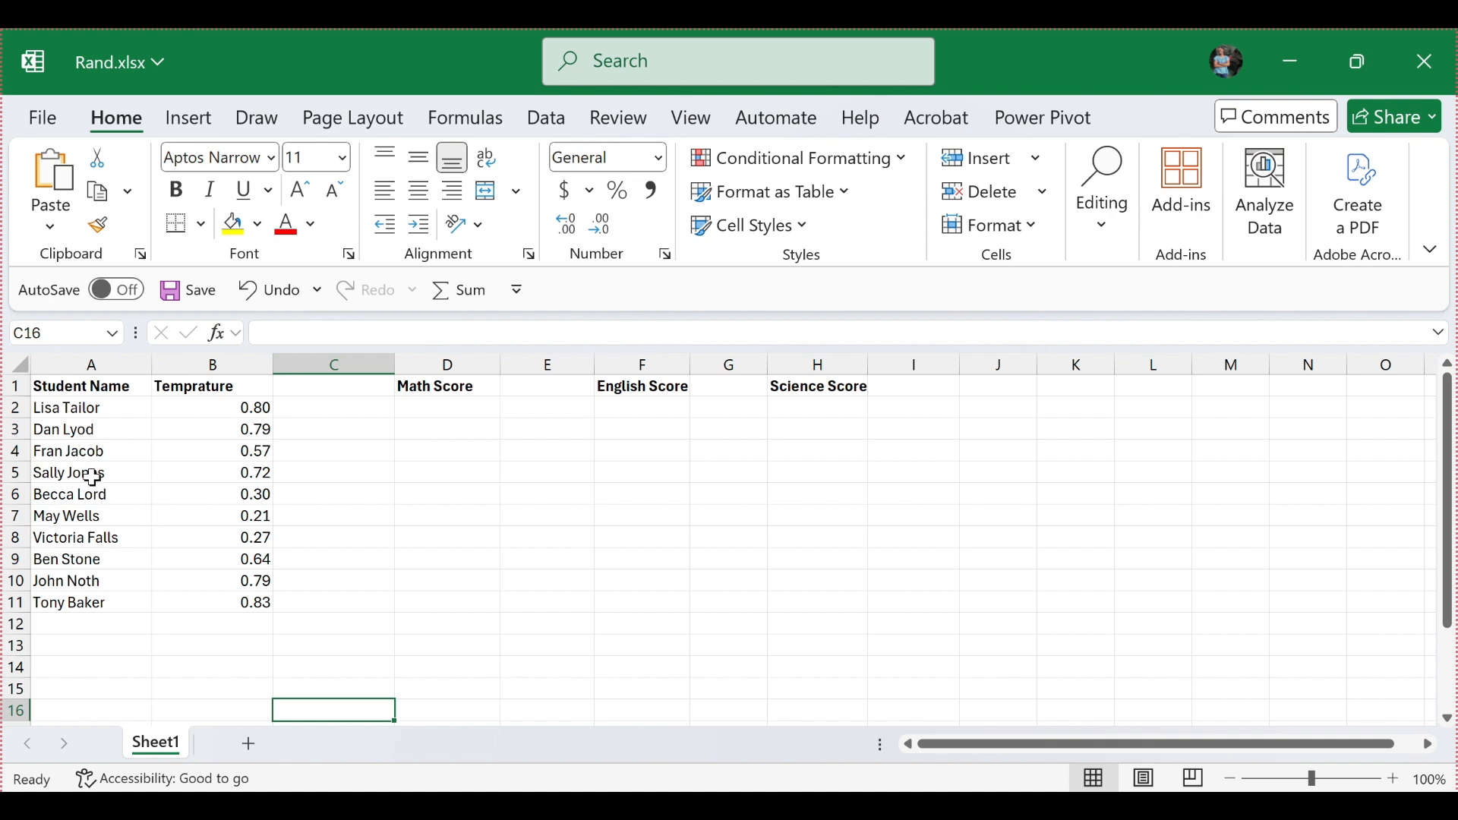
# Step: Enter the formula =RANDBETWEEN(50,150) in cell D2 under the Math Score heading
pyautogui.click(480, 412)
pyautogui.write('=')
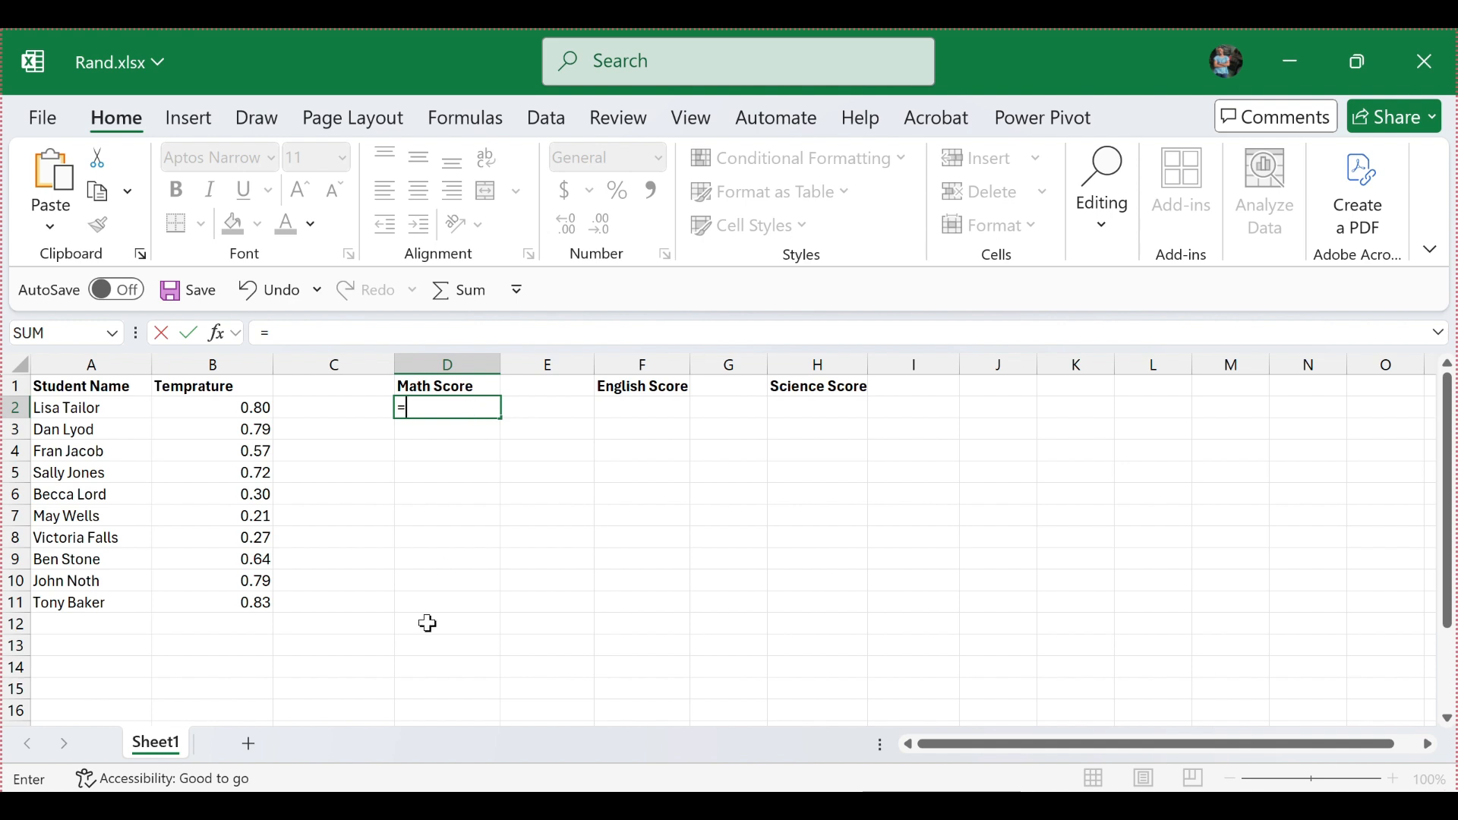
pyautogui.write('RAND')
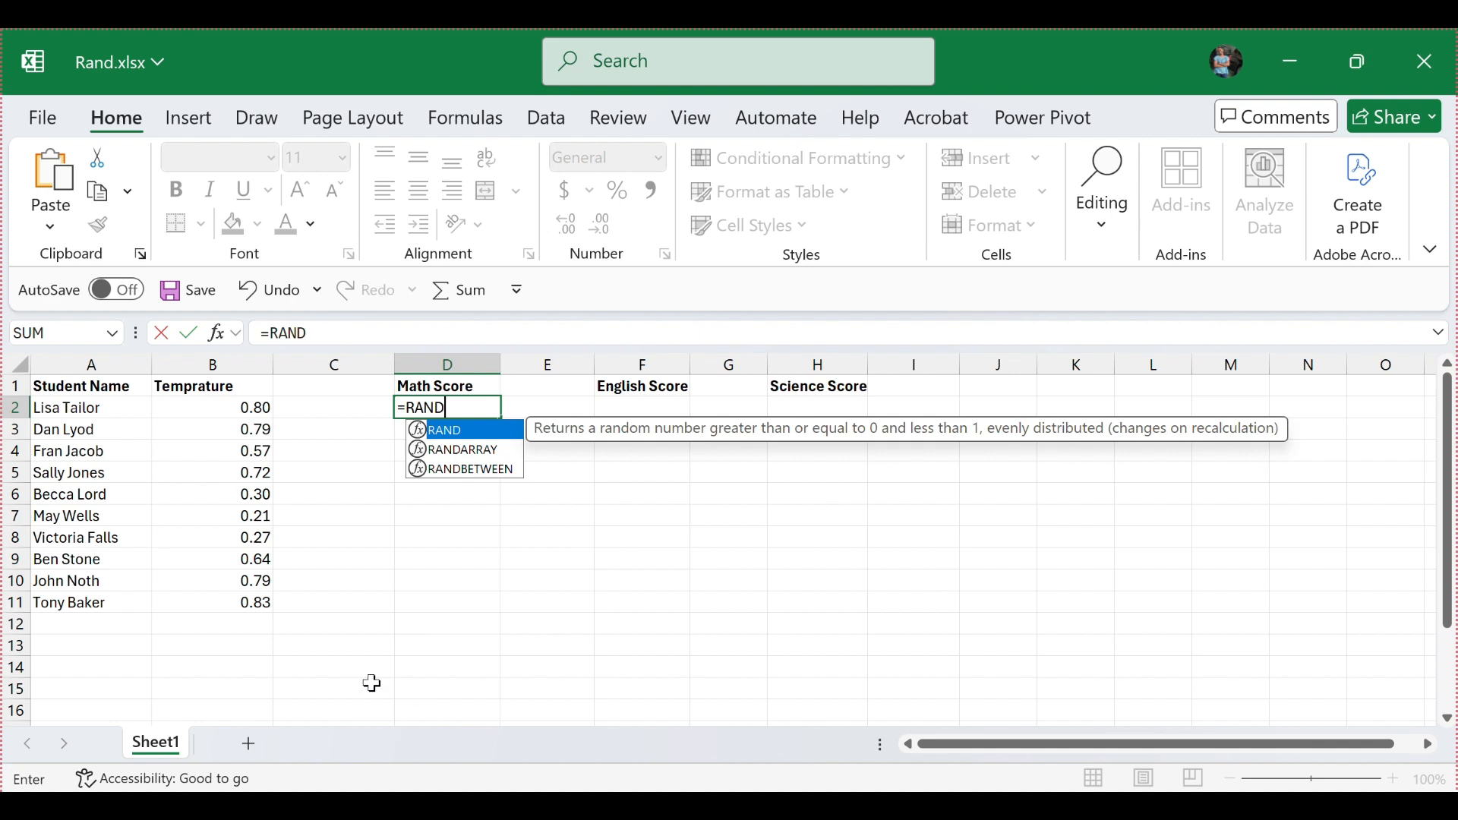
pyautogui.doubleClick(459, 469)
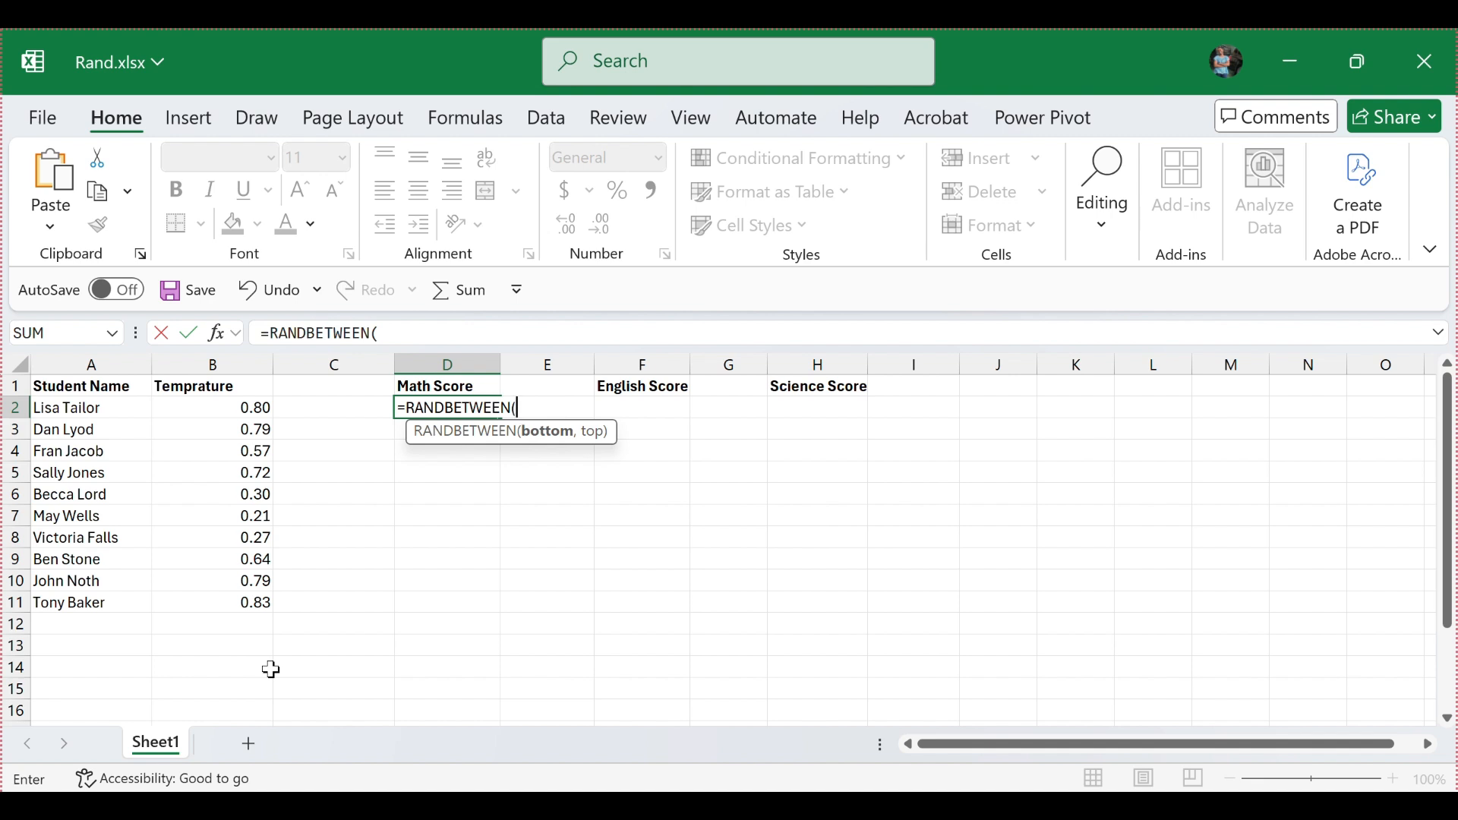
pyautogui.write('50,150')
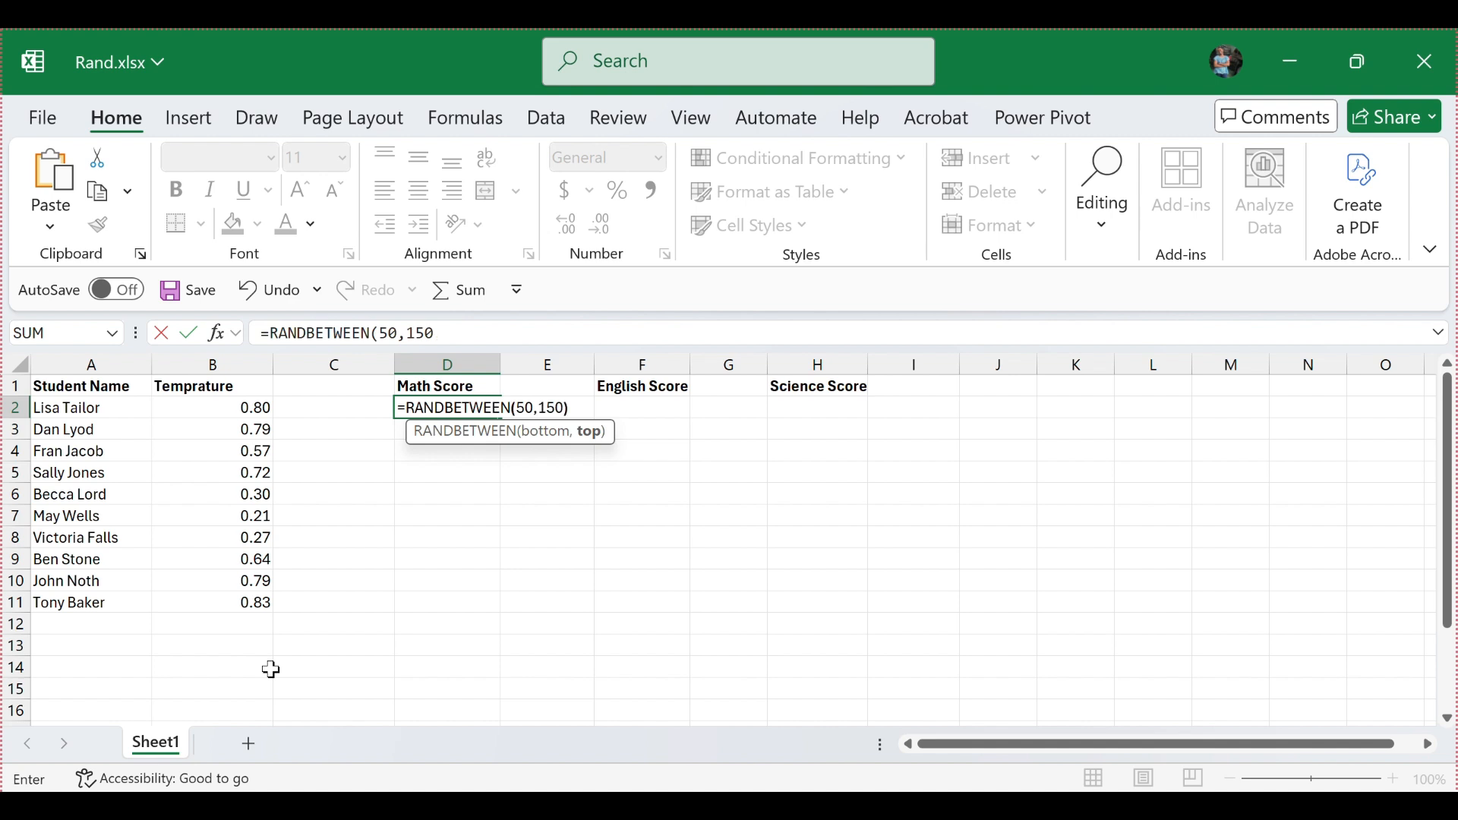
pyautogui.write(')')
pyautogui.press('Return')
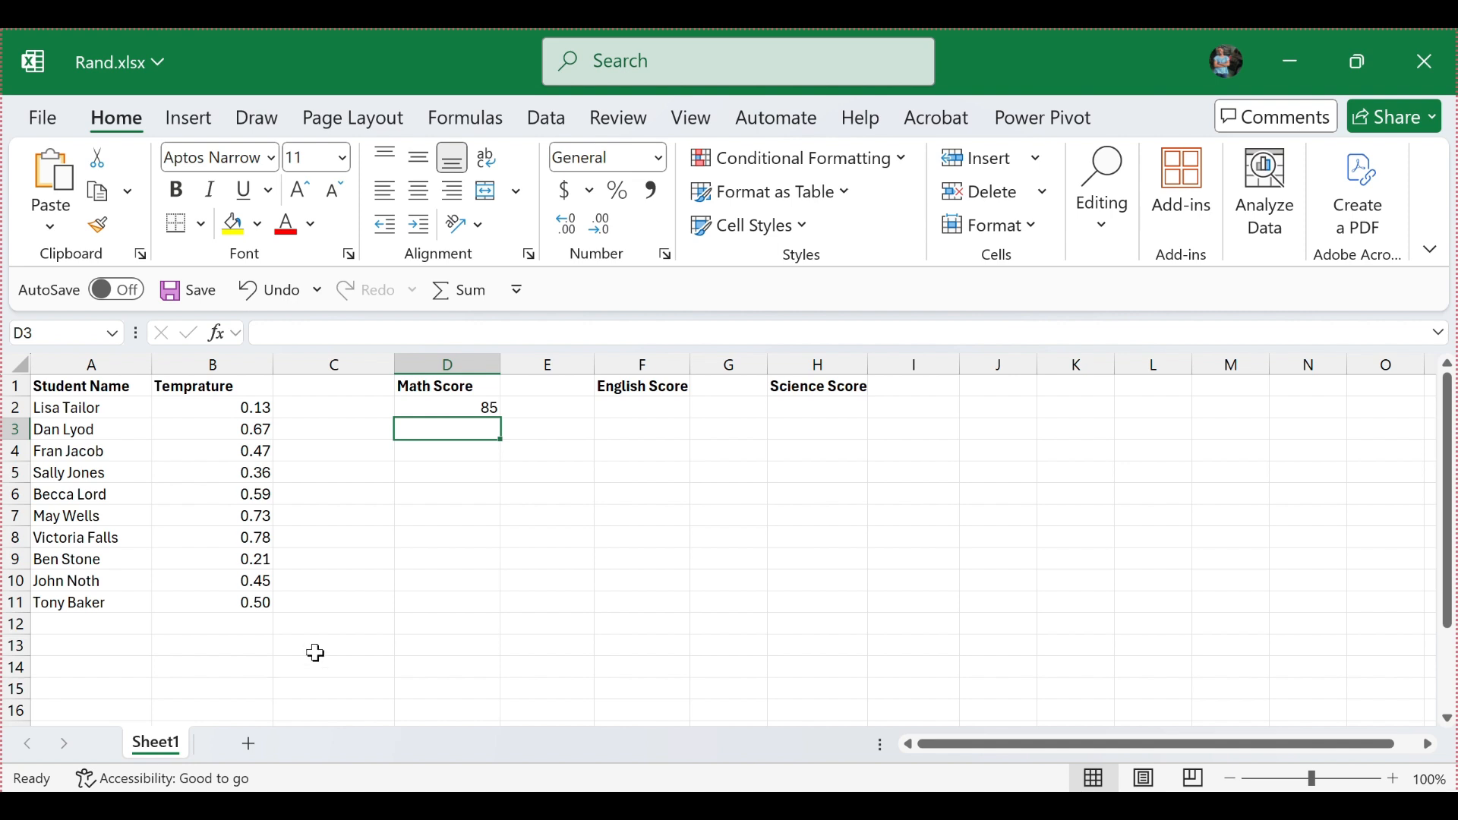
# Step: Fill the RANDBETWEEN formula from D2 down to D11 and recalculate the random values
pyautogui.click(480, 407)
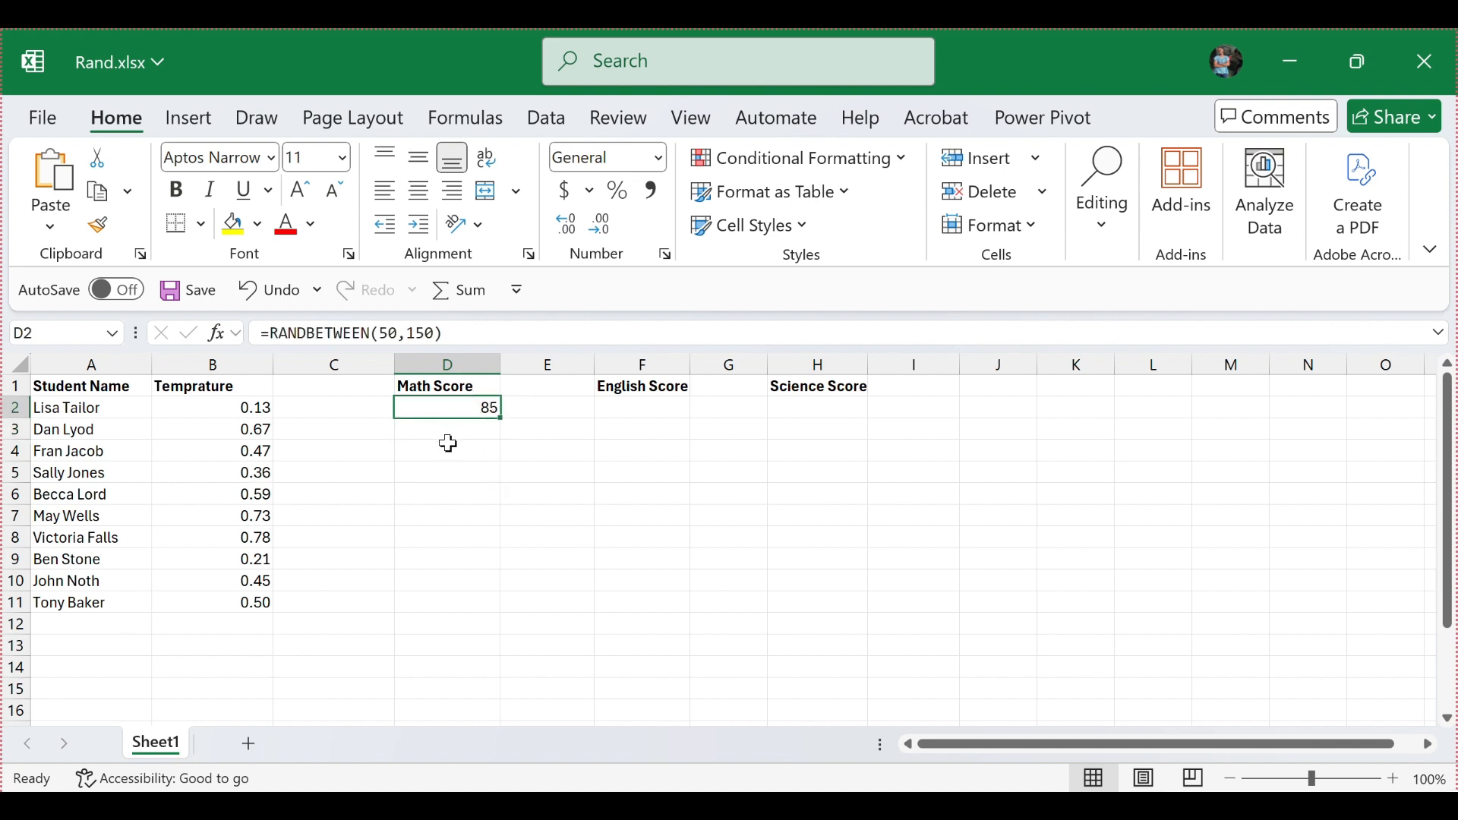
pyautogui.moveTo(500, 418); pyautogui.dragTo(397, 606)
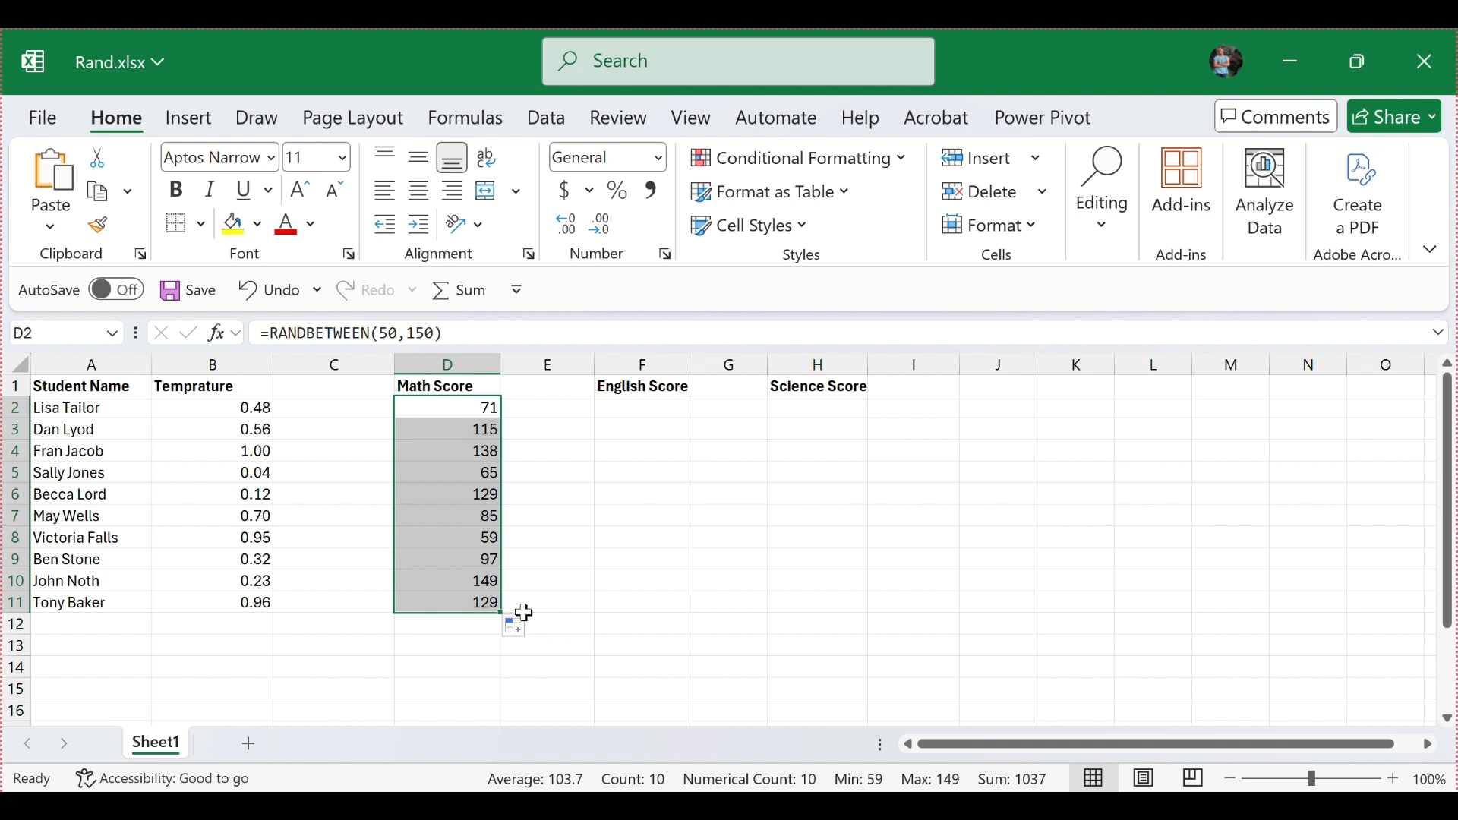
pyautogui.press('F9')
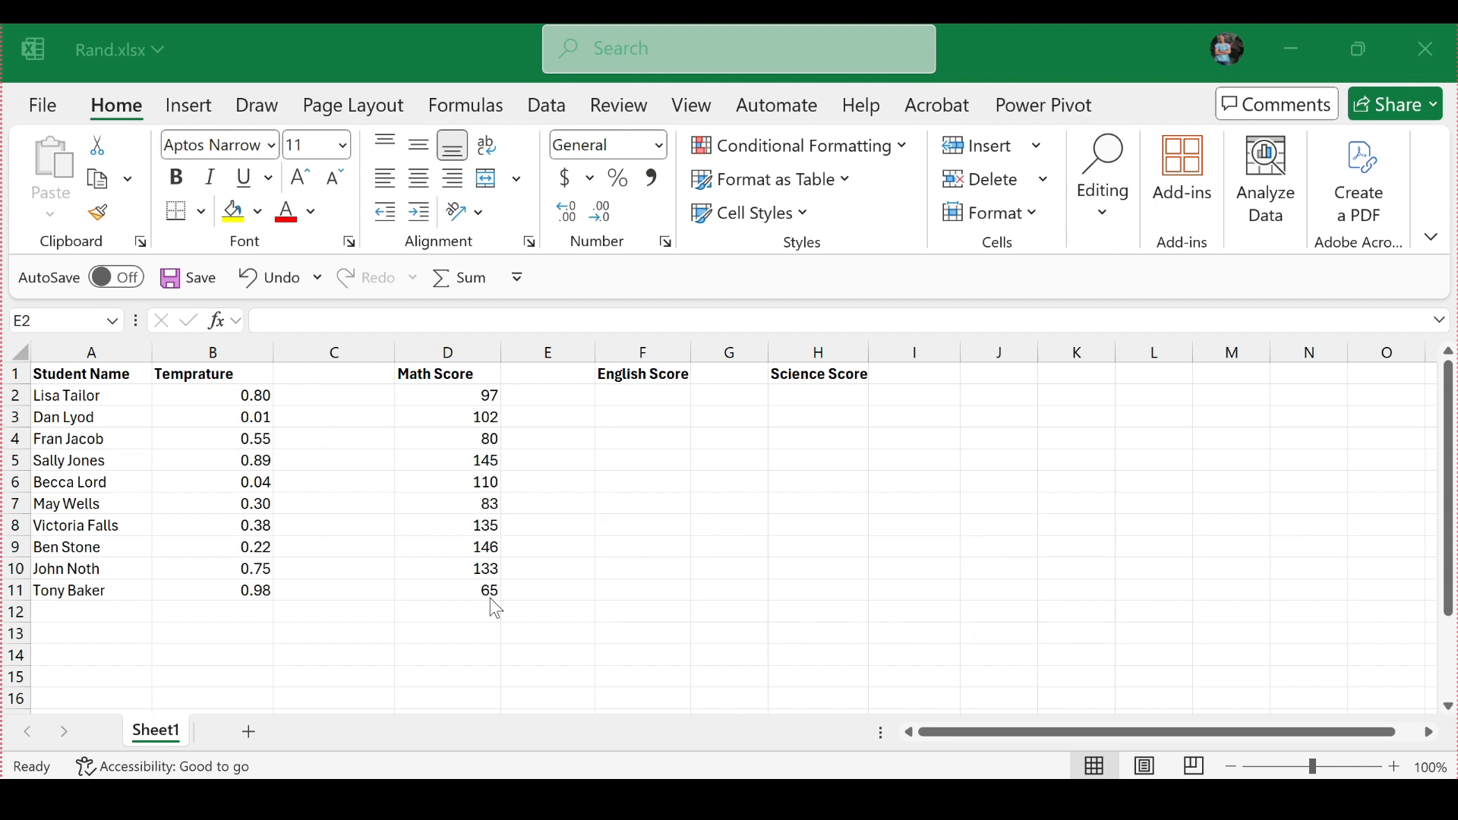
# Step: Enter the formula =RANDARRAY(10,1,10,50, TRUE) in cell F2 under the English Score heading
pyautogui.click(629, 398)
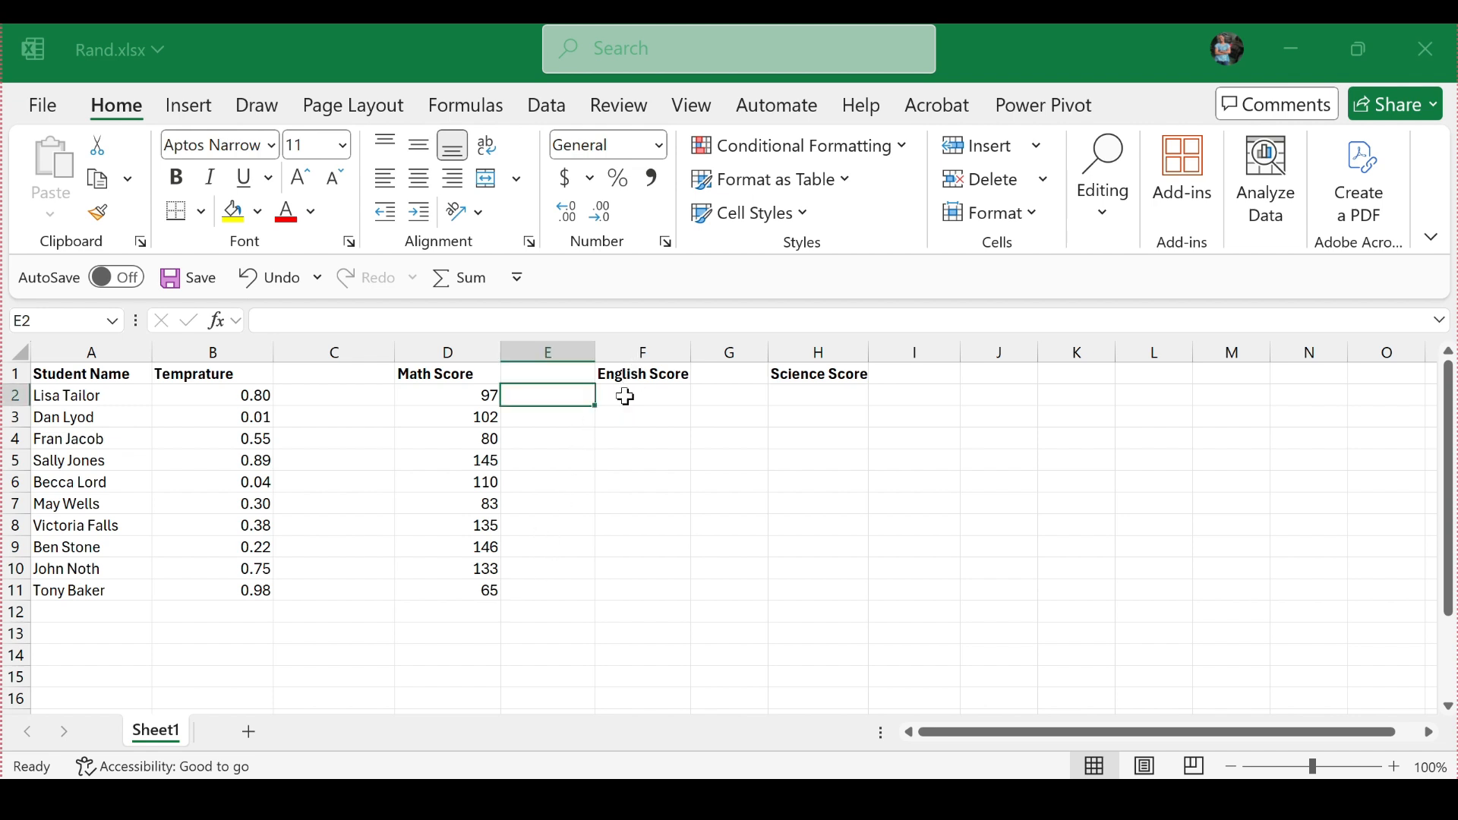
pyautogui.click(627, 396)
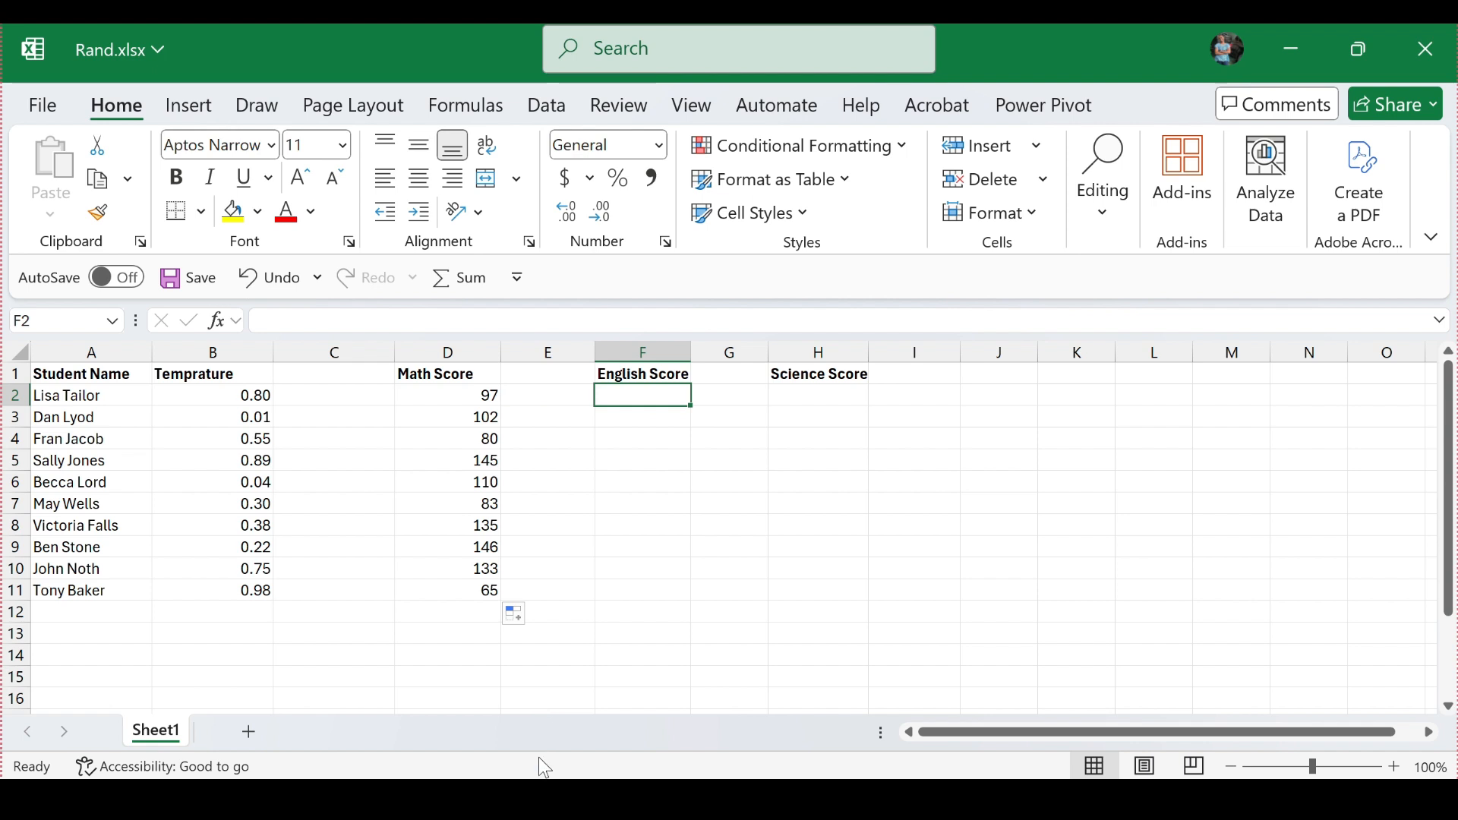
pyautogui.write('=')
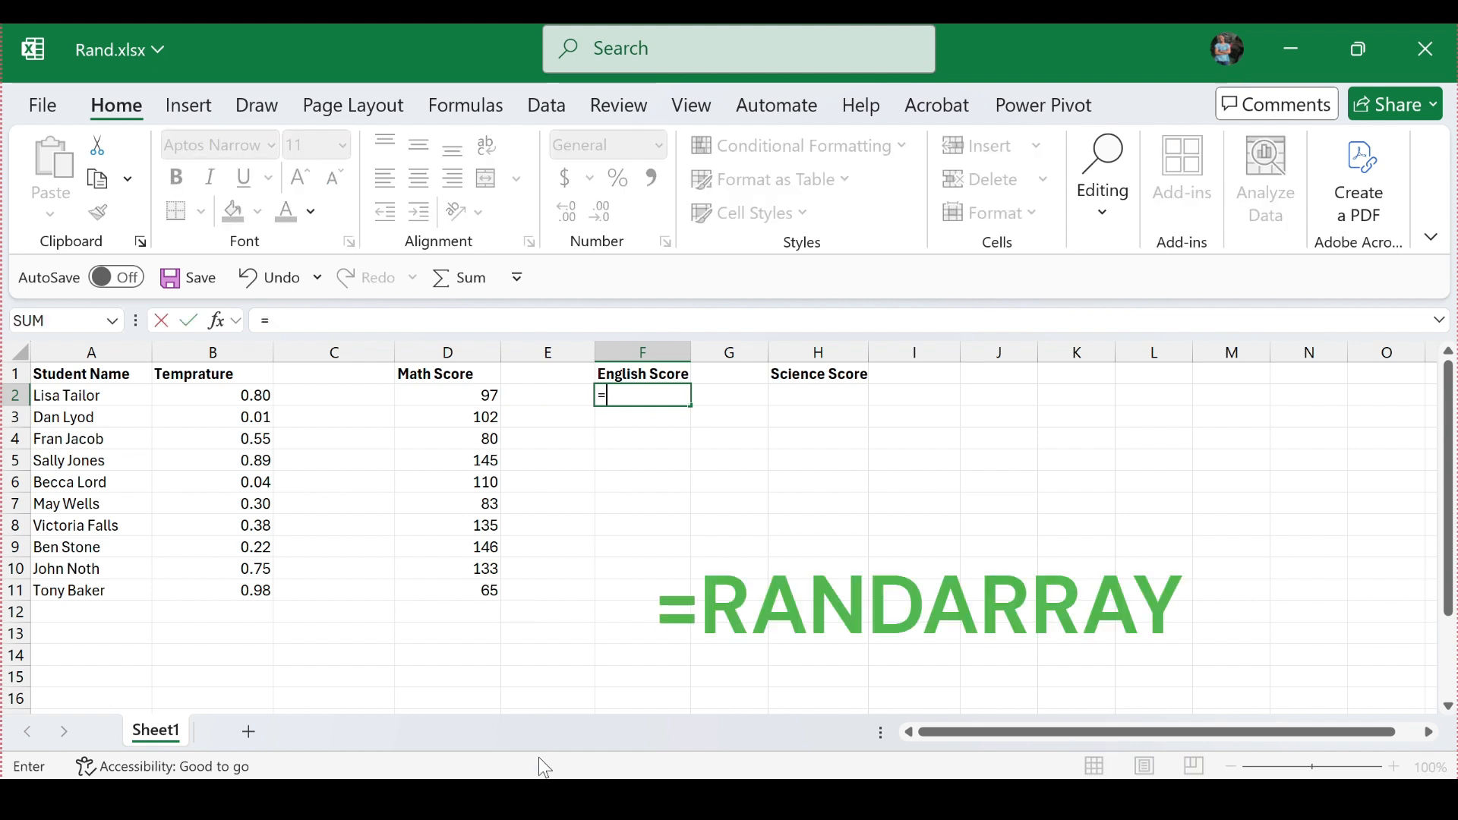
pyautogui.write('RA')
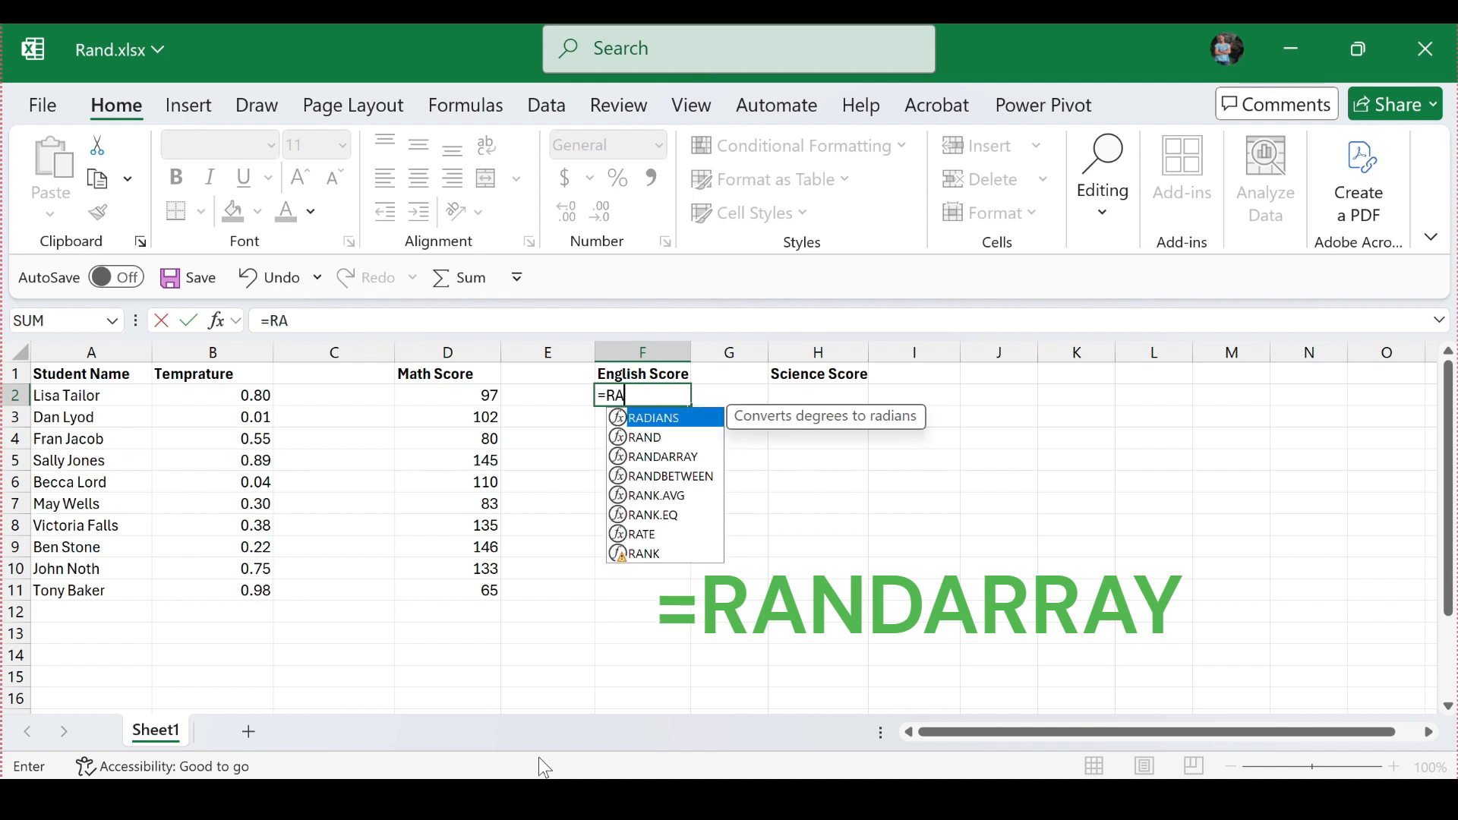
pyautogui.write('ND')
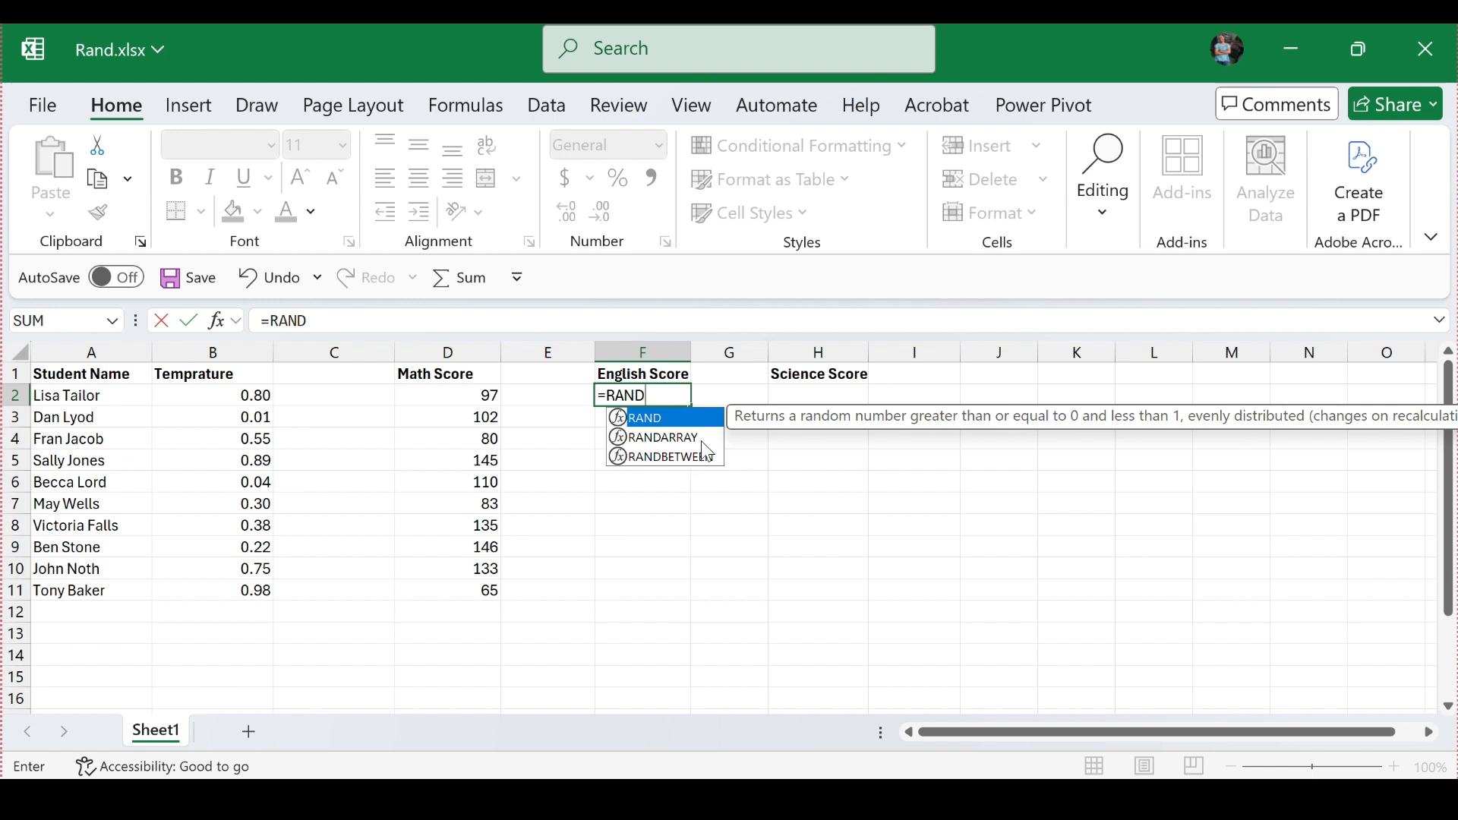
pyautogui.doubleClick(640, 436)
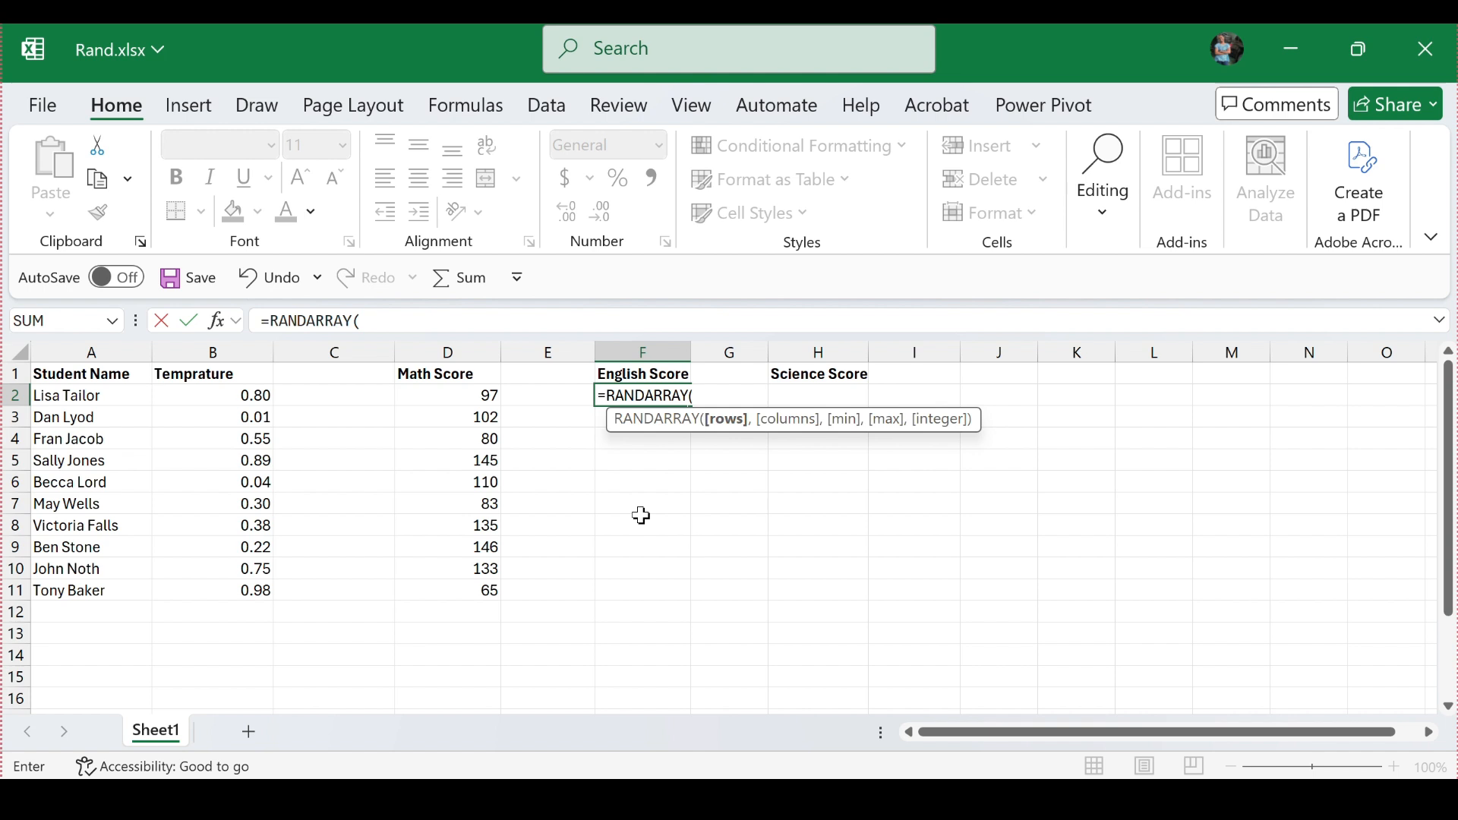
pyautogui.write('5')
pyautogui.press('BackSpace')
pyautogui.write('10,1')
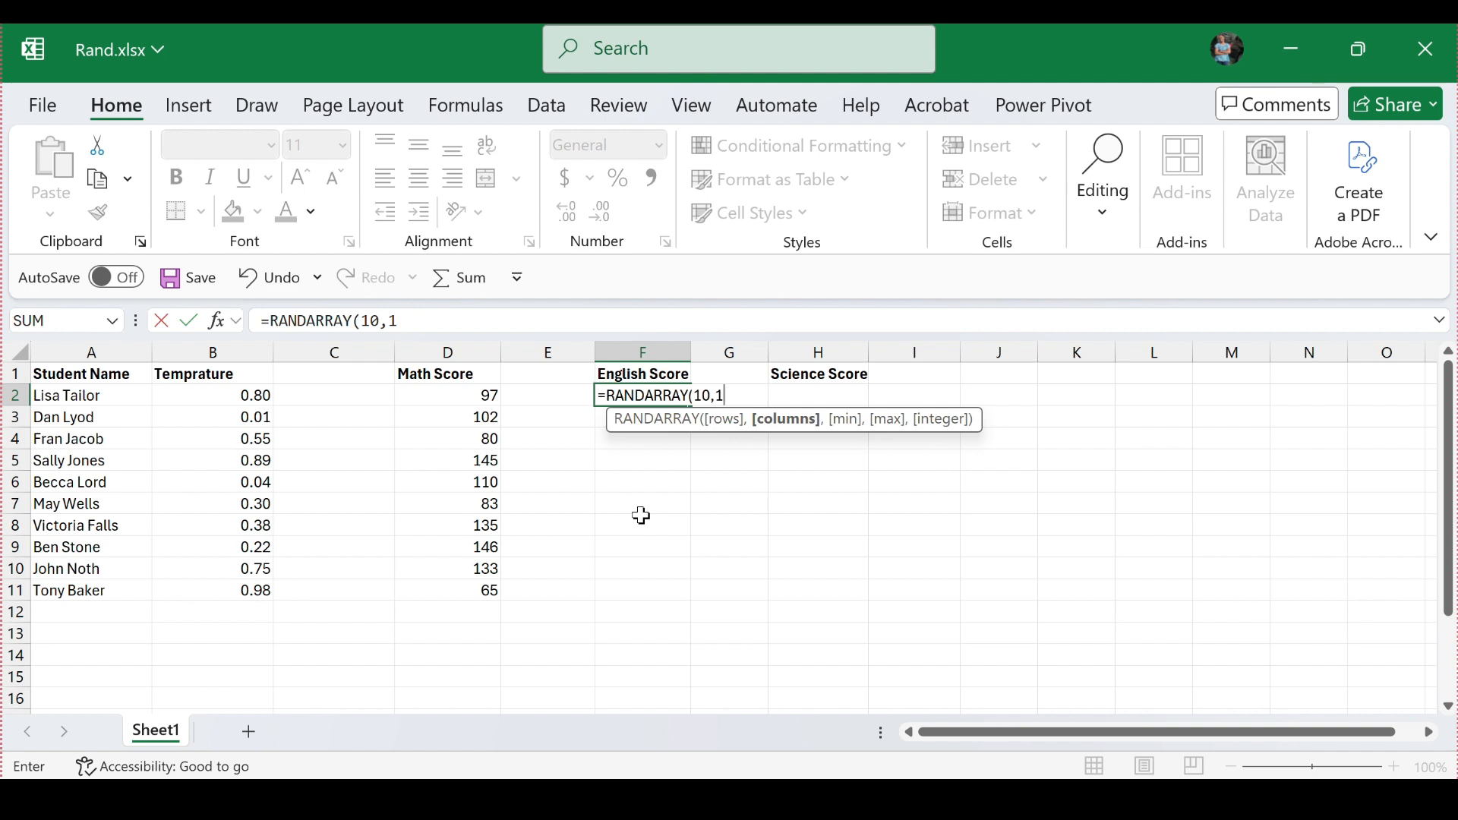
pyautogui.write(',10,')
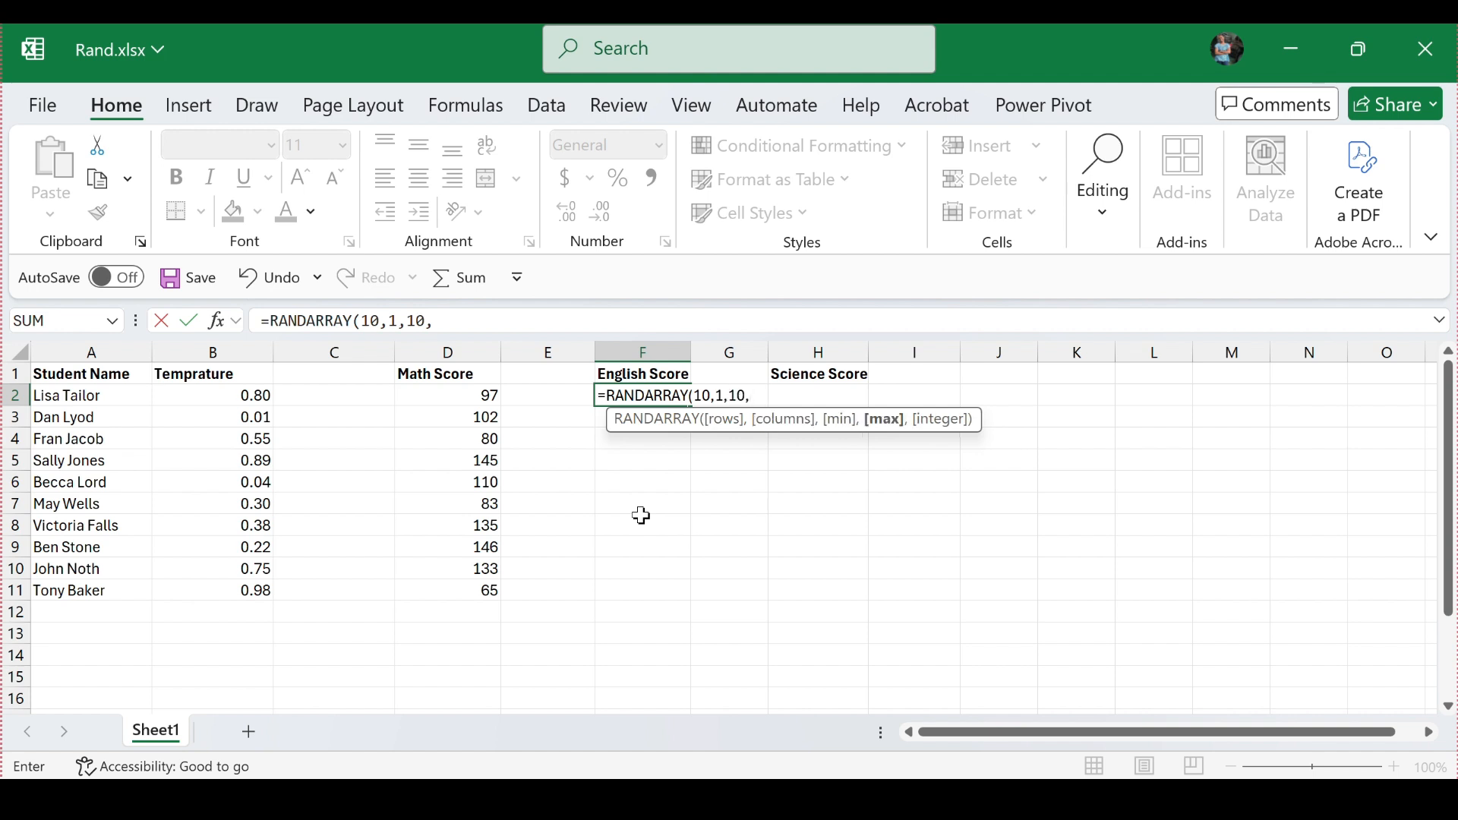
pyautogui.write('50')
pyautogui.write(', TRUE')
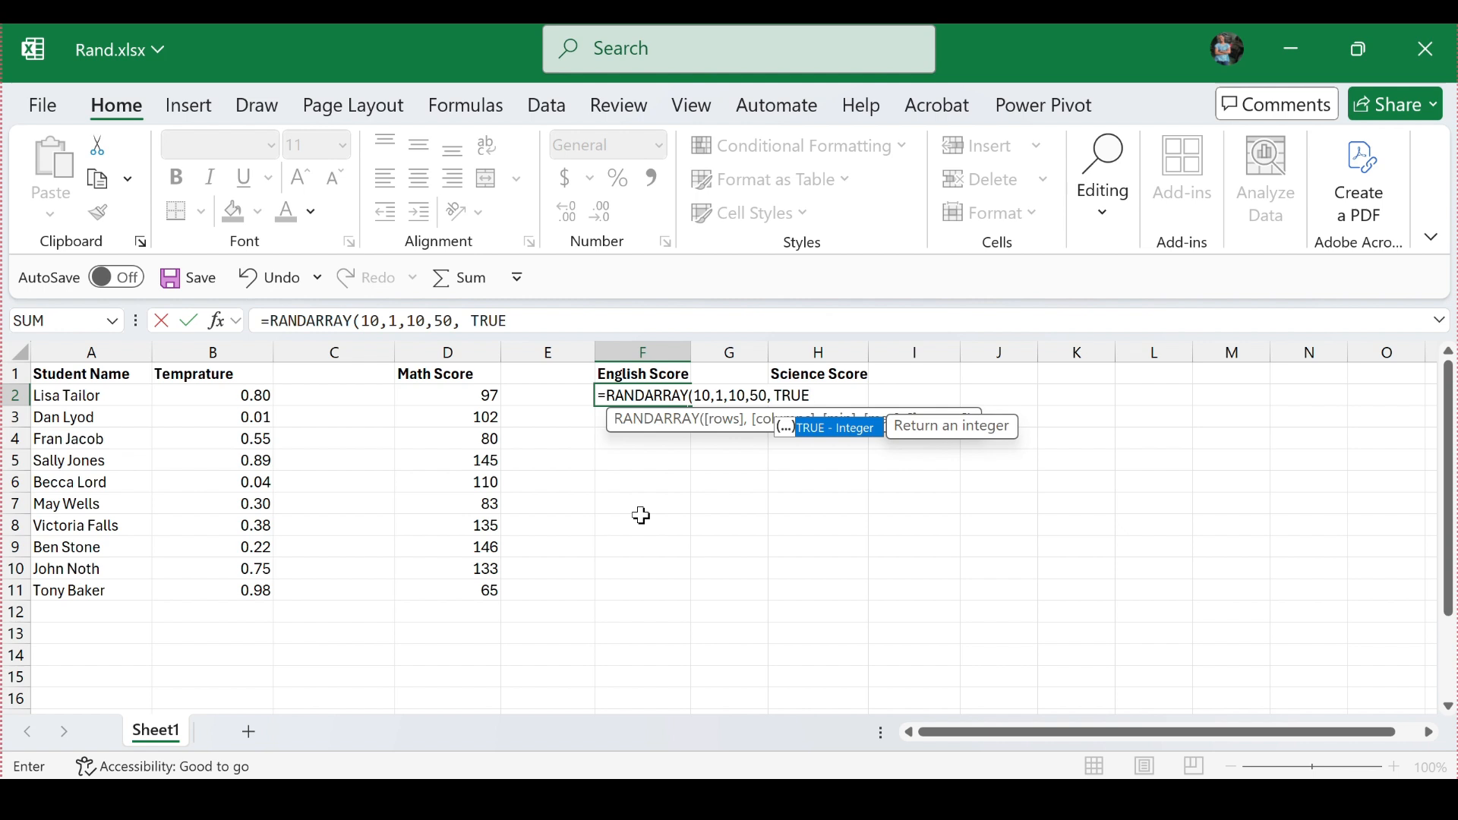
pyautogui.write(')')
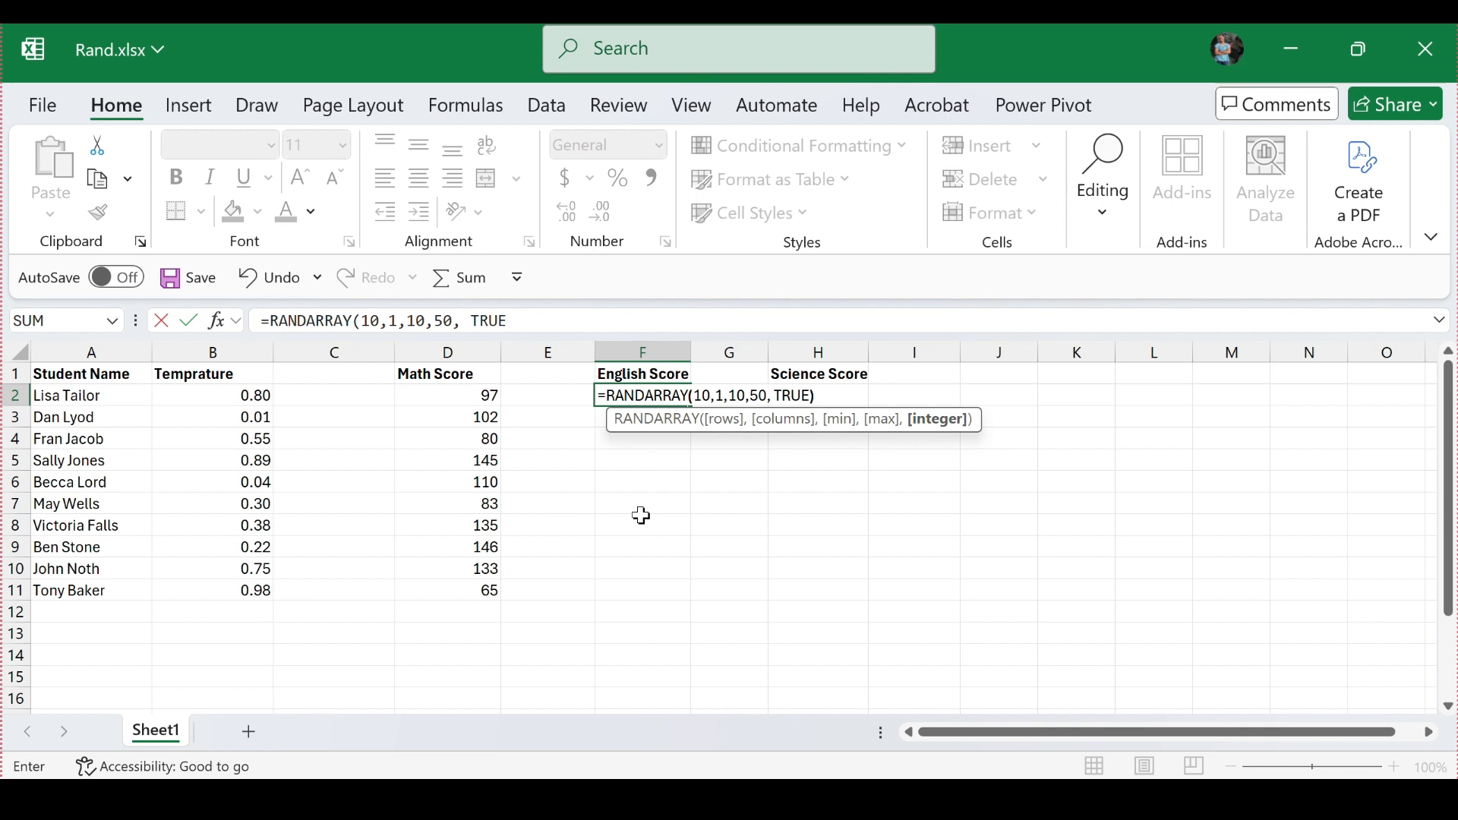
pyautogui.press('Return')
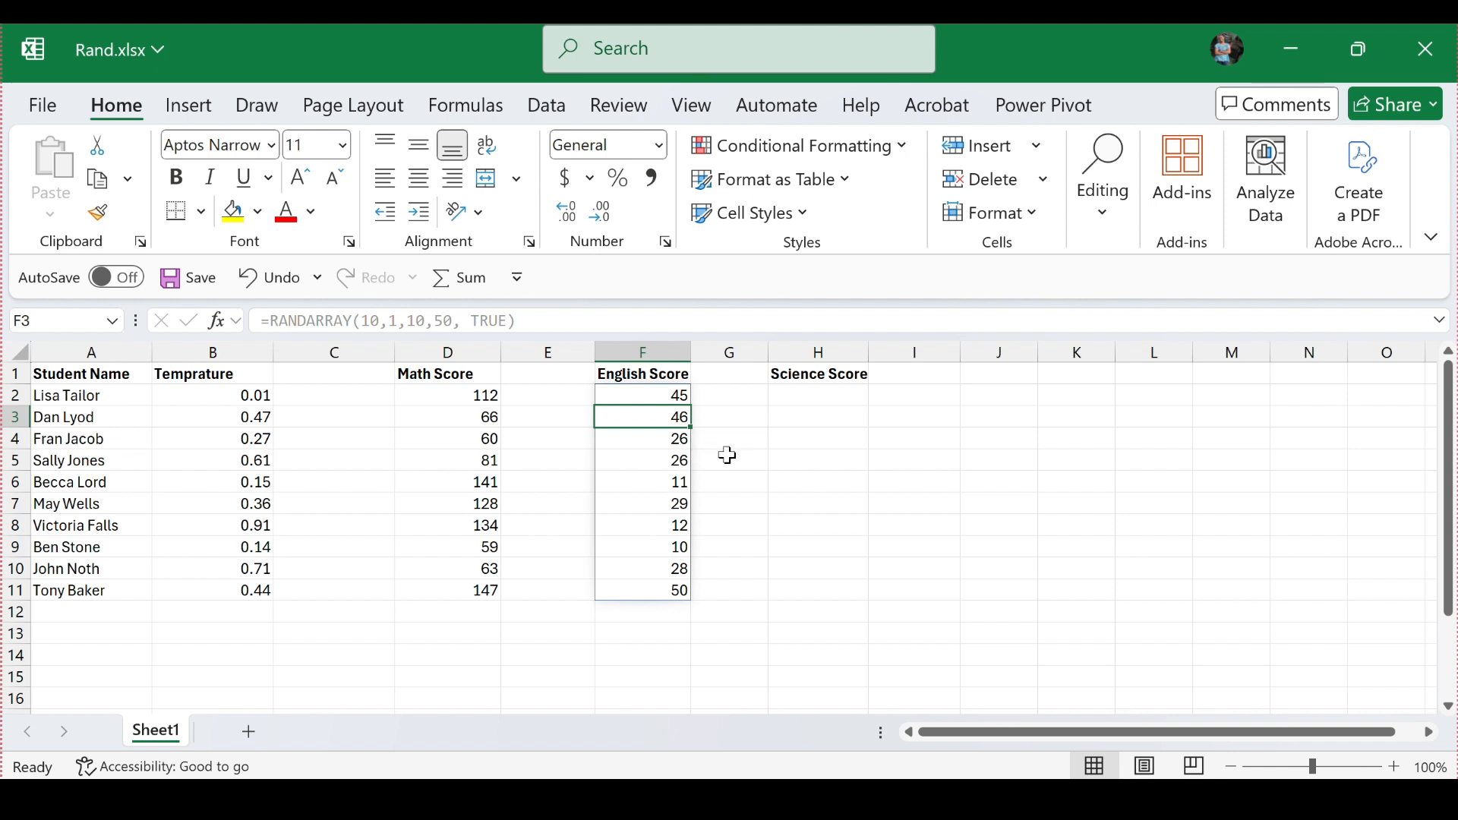
# Step: Enter the formula =RANDARRAY(4,4,0,100,FALSE) in cell H2 under the Science Score heading
pyautogui.doubleClick(797, 401)
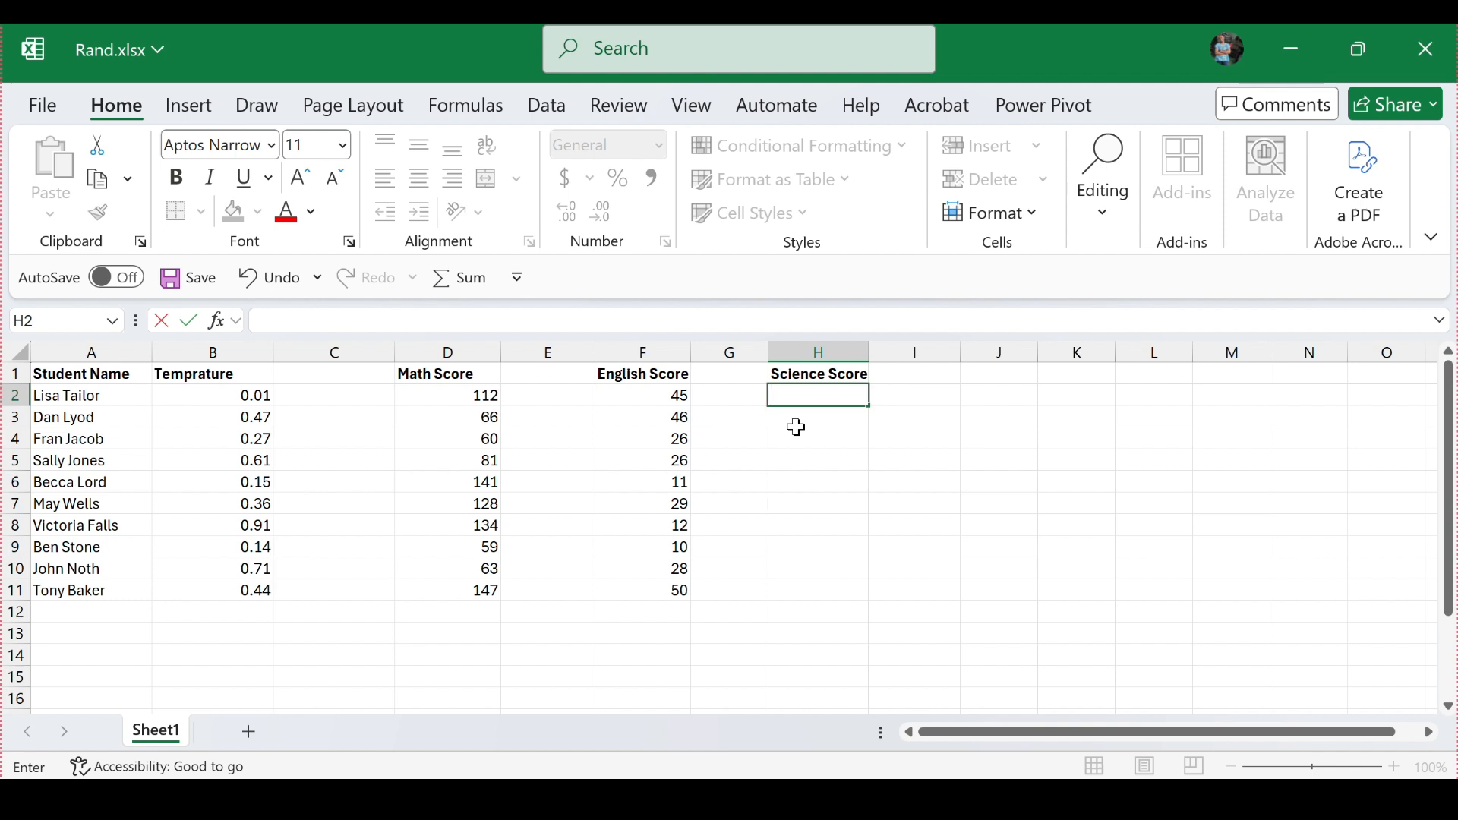
pyautogui.write('=')
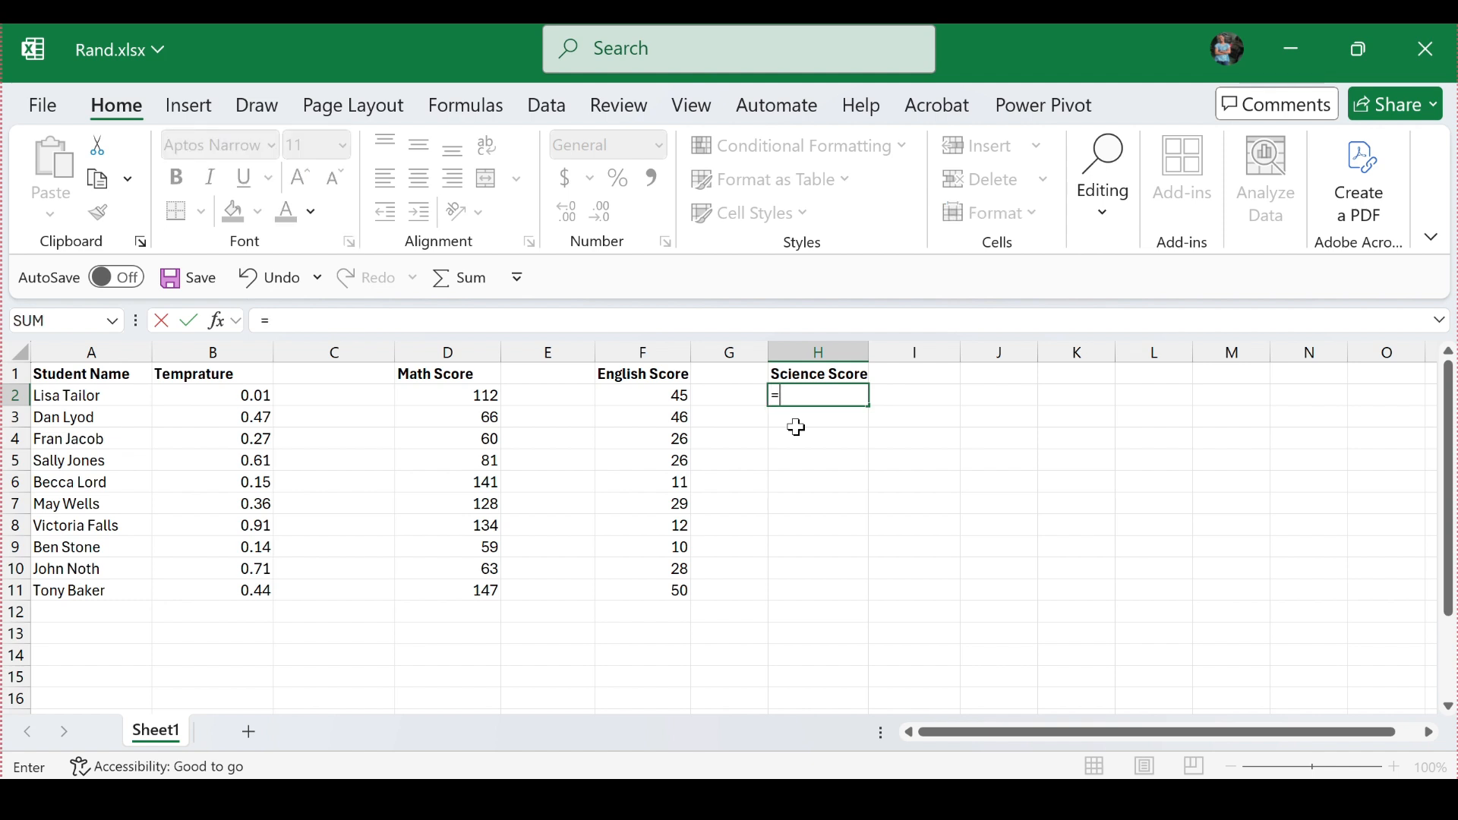
pyautogui.write('RAND')
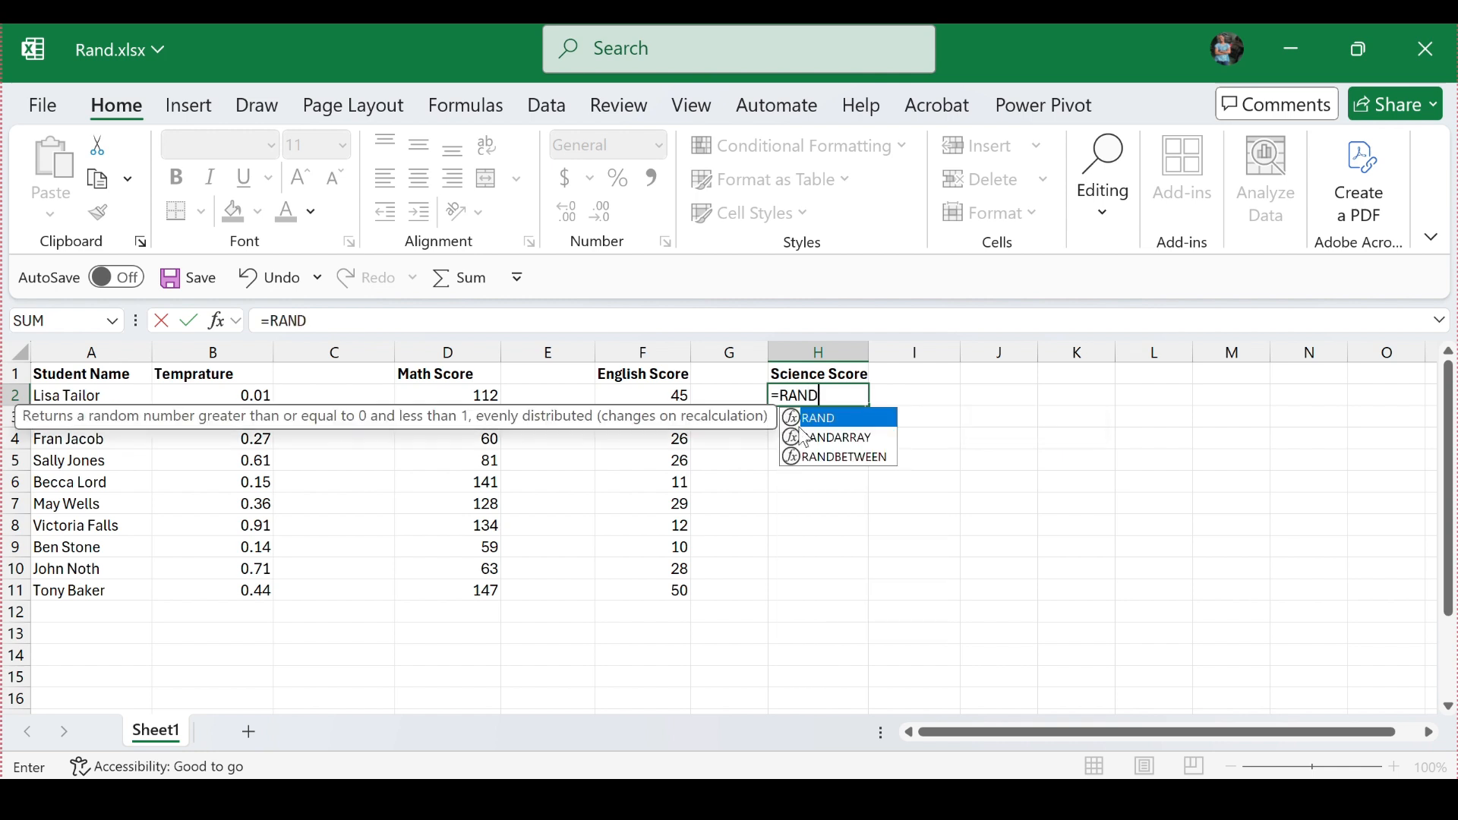
pyautogui.doubleClick(821, 437)
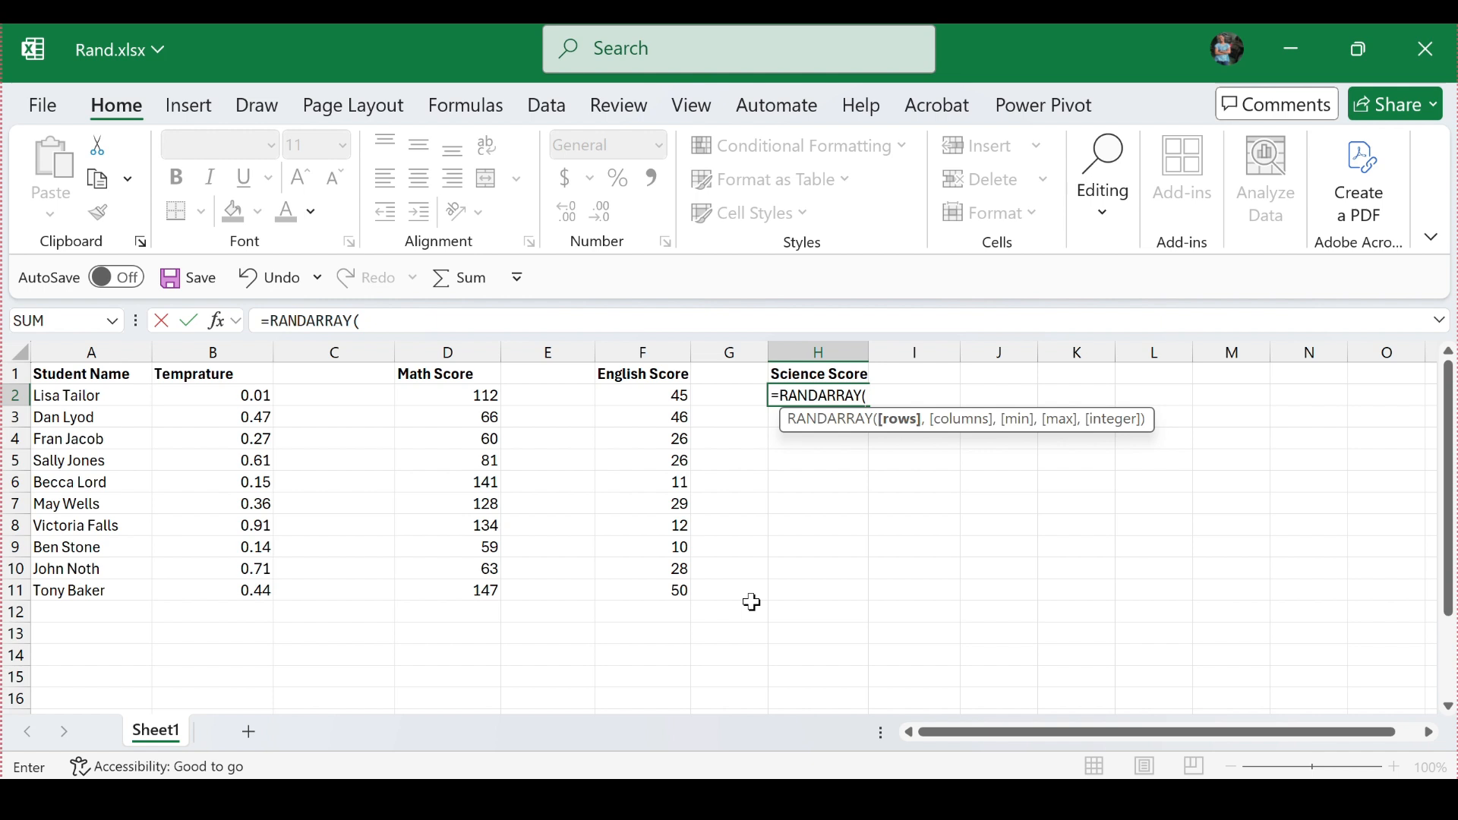
pyautogui.write('4,')
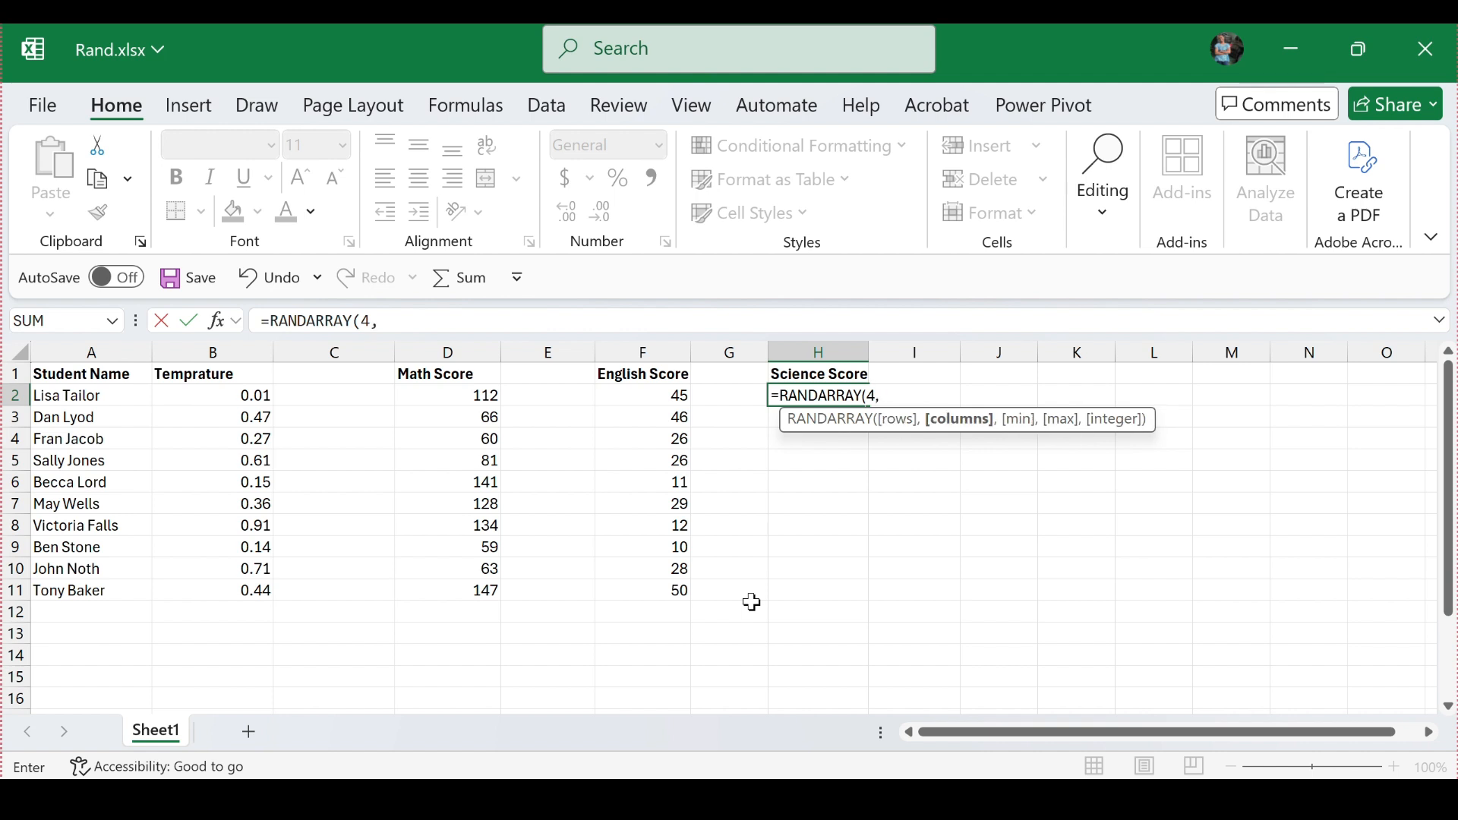
pyautogui.write('4')
pyautogui.write(',')
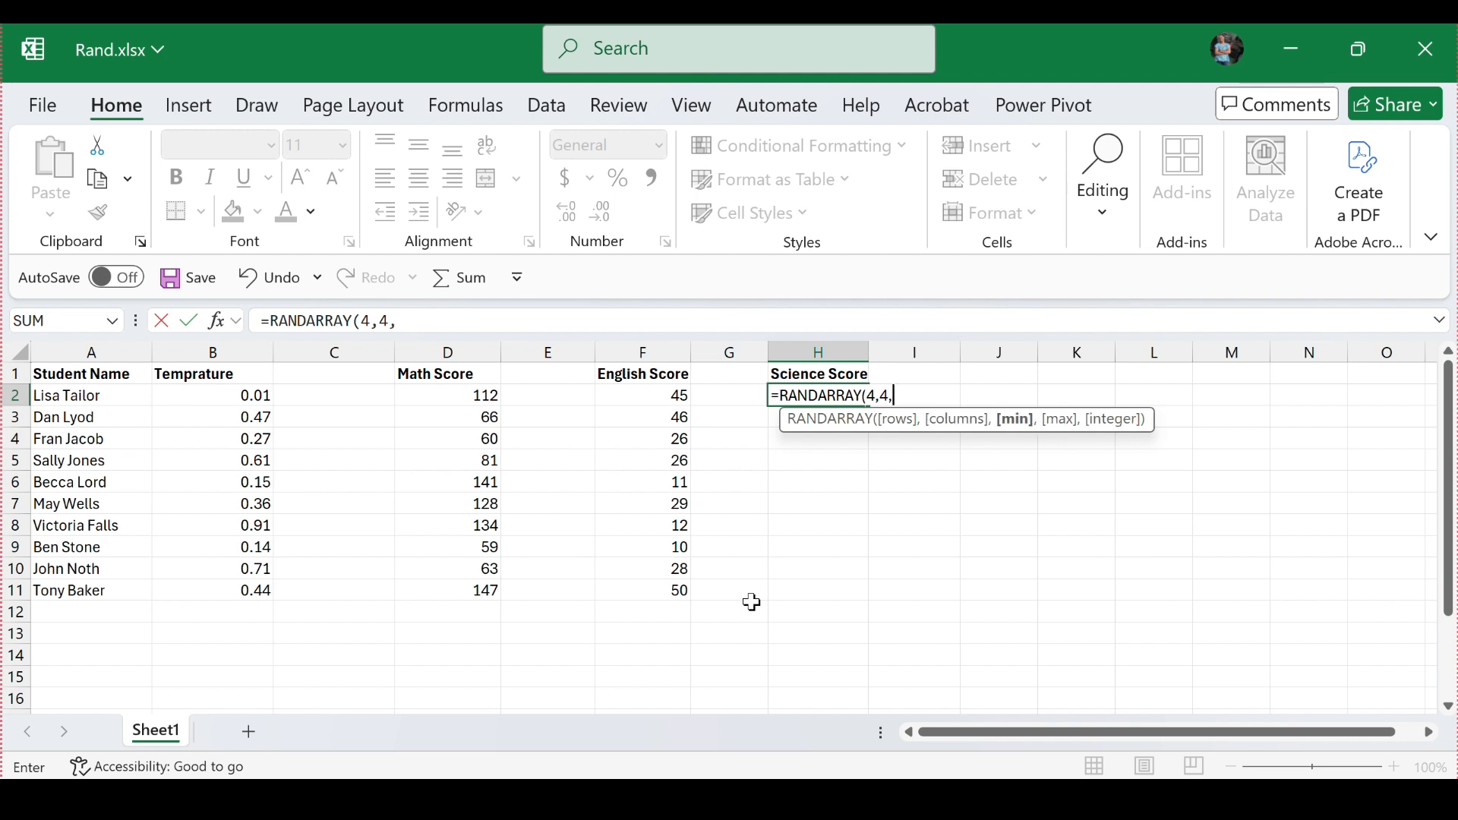
pyautogui.write('0,')
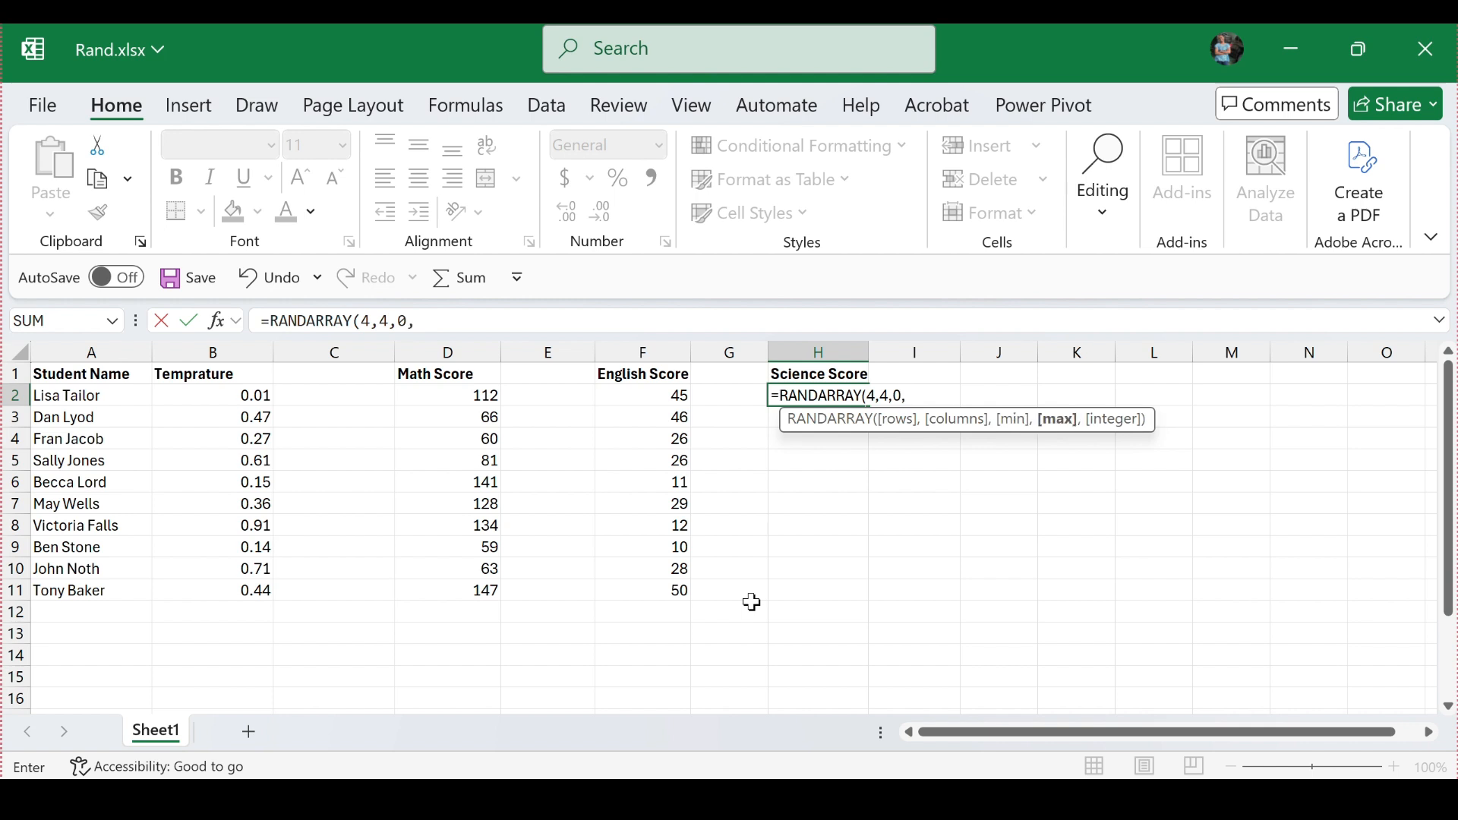
pyautogui.write('100,FALSE)')
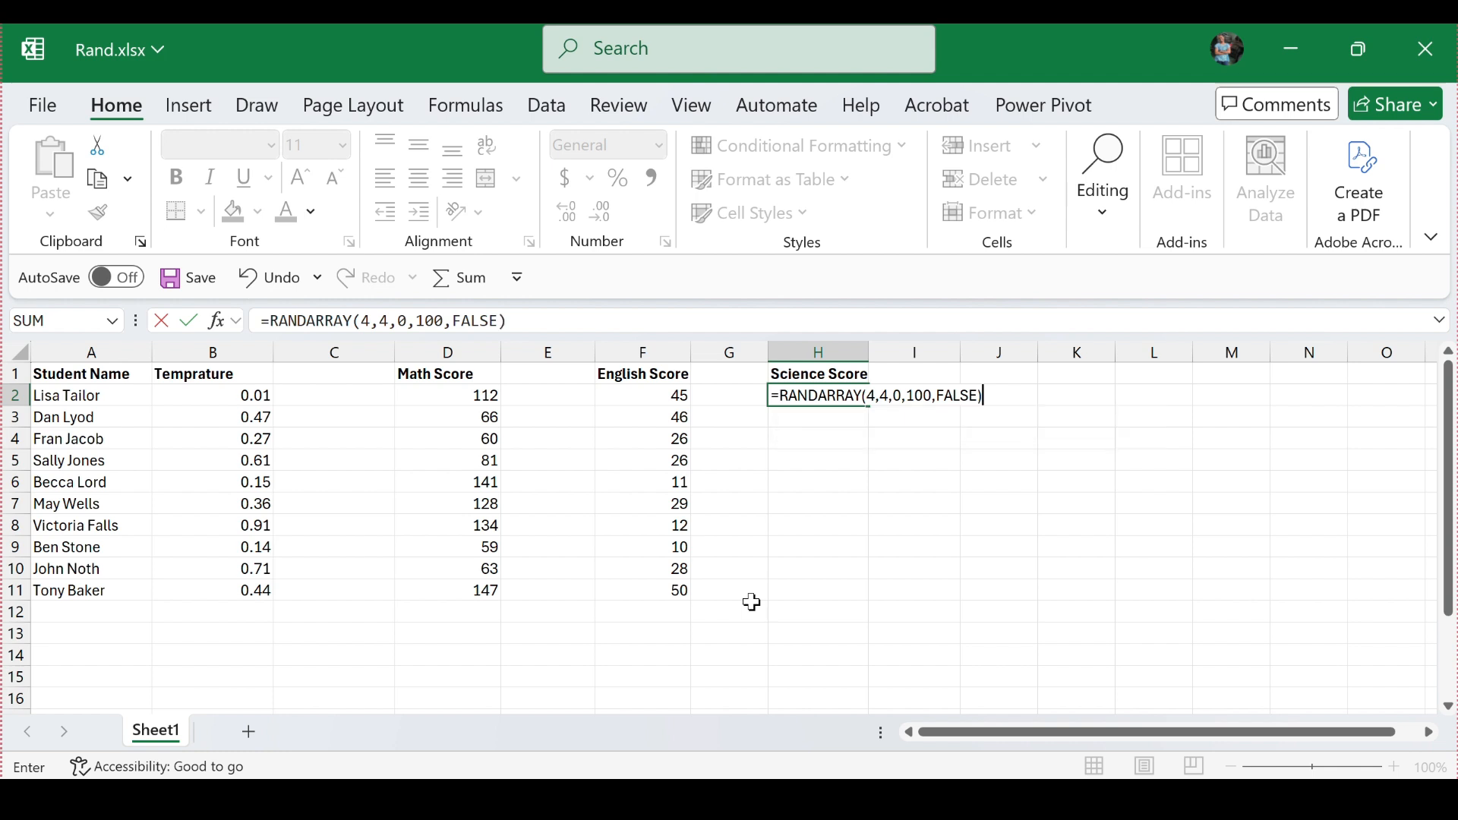
pyautogui.press('Return')
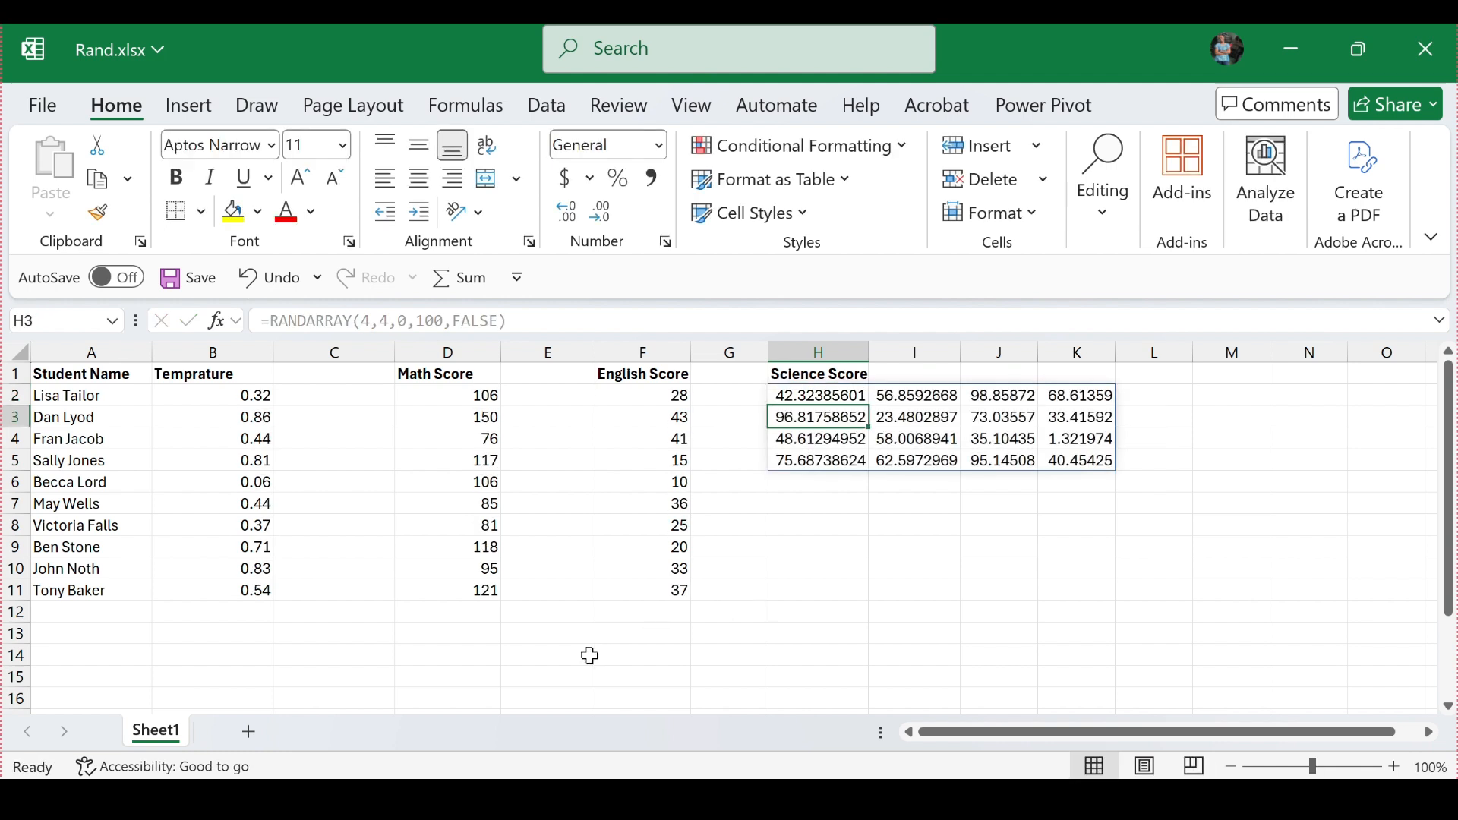
# Step: Select the empty cell H7 and recalculate the sheet twice to regenerate all random values
pyautogui.click(836, 496)
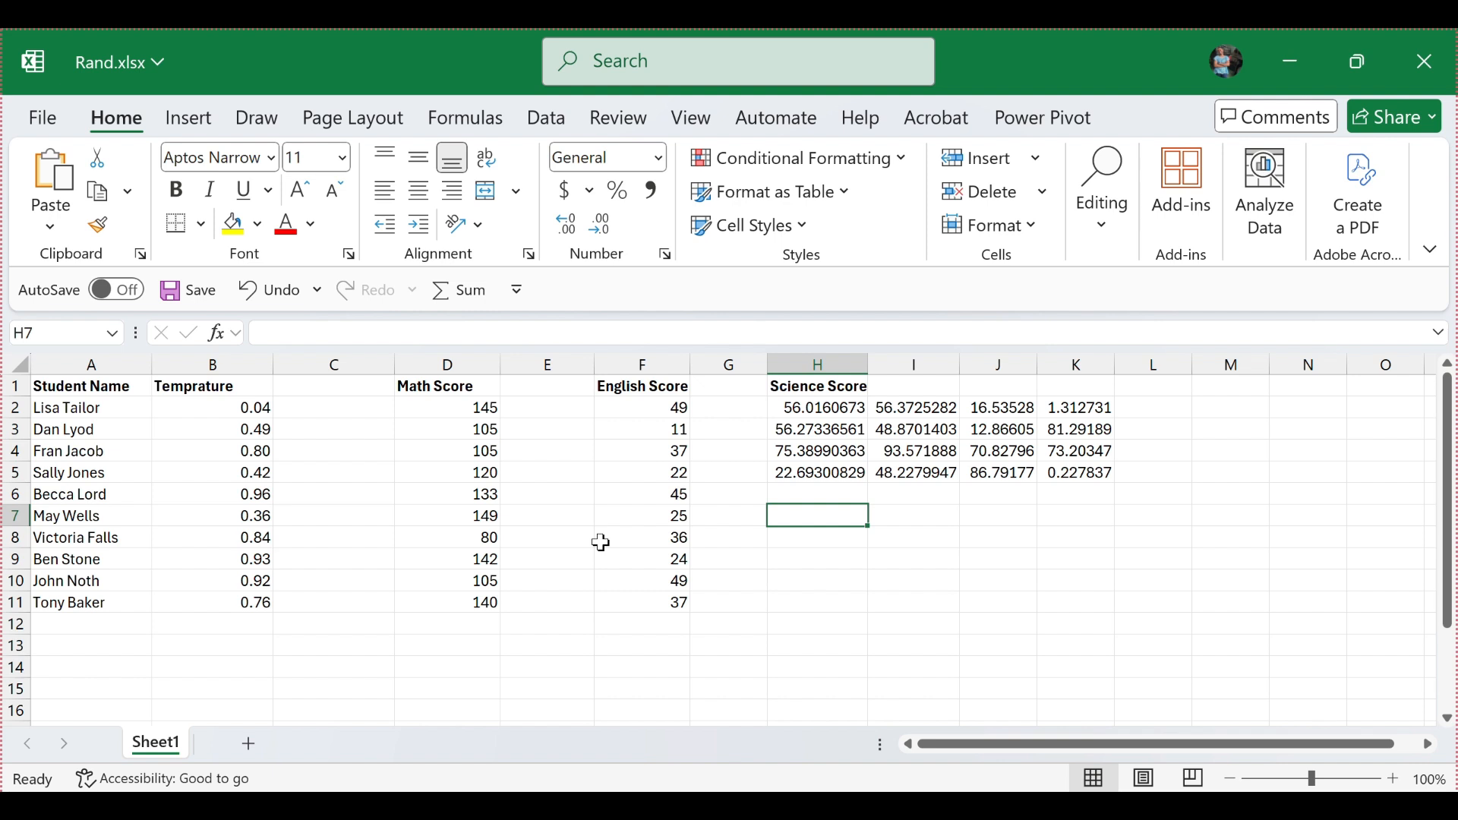
pyautogui.press('F9')
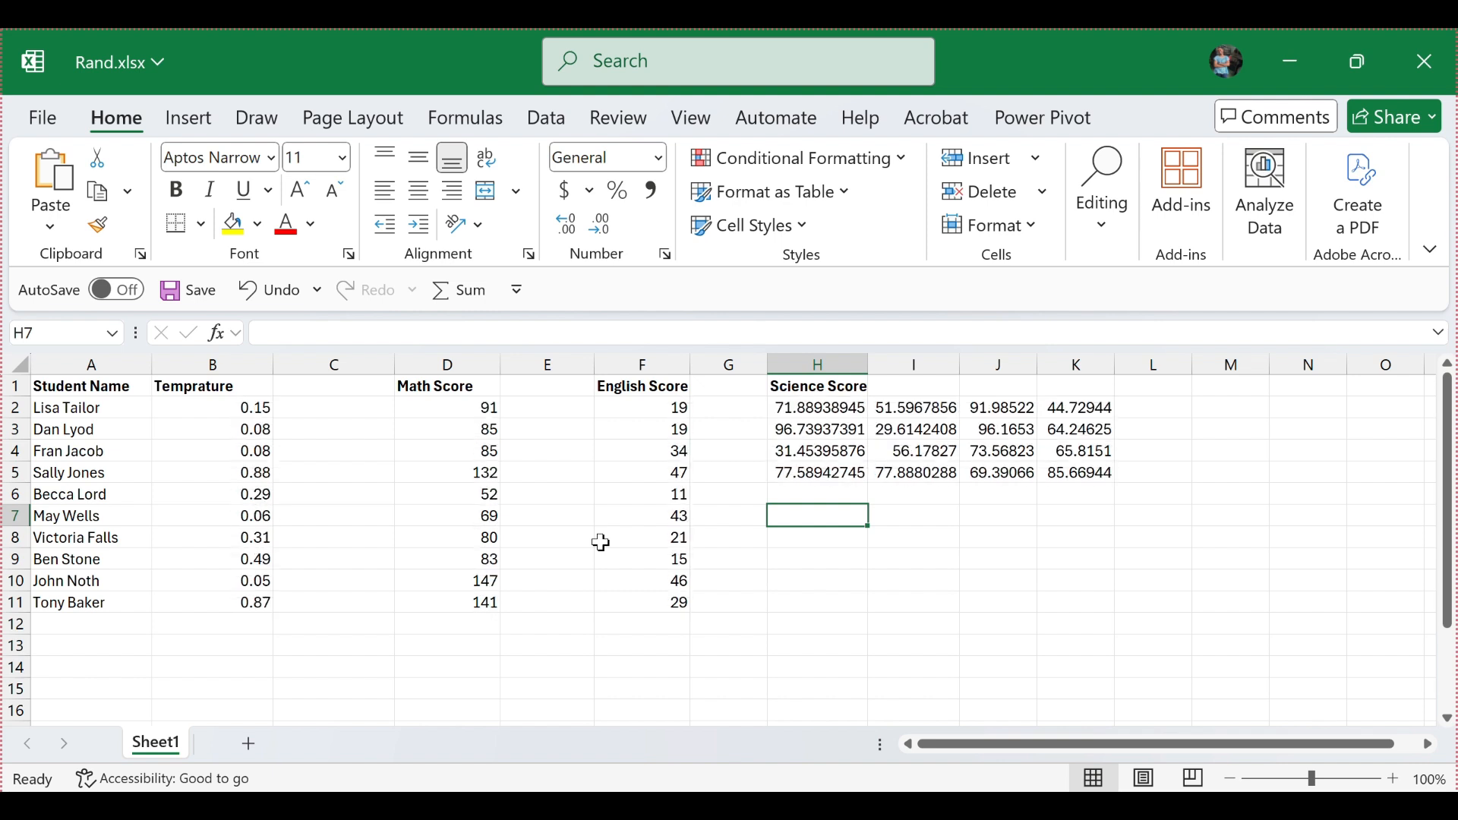
pyautogui.press('F9')
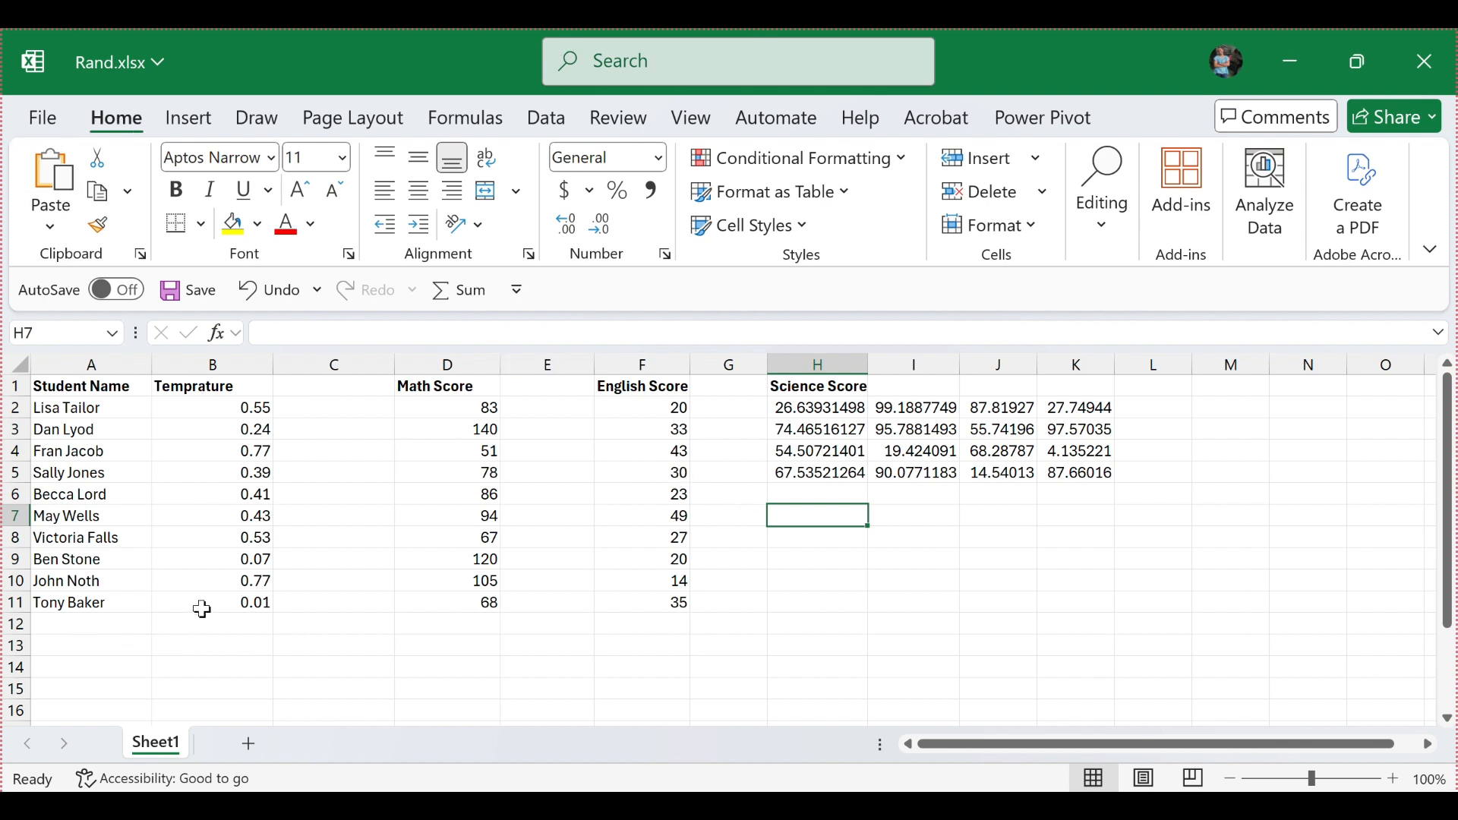
# Step: Copy the Temprature cells B2:B11 and paste them over themselves as values only, replacing the RAND formulas
pyautogui.moveTo(202, 602); pyautogui.dragTo(245, 413)
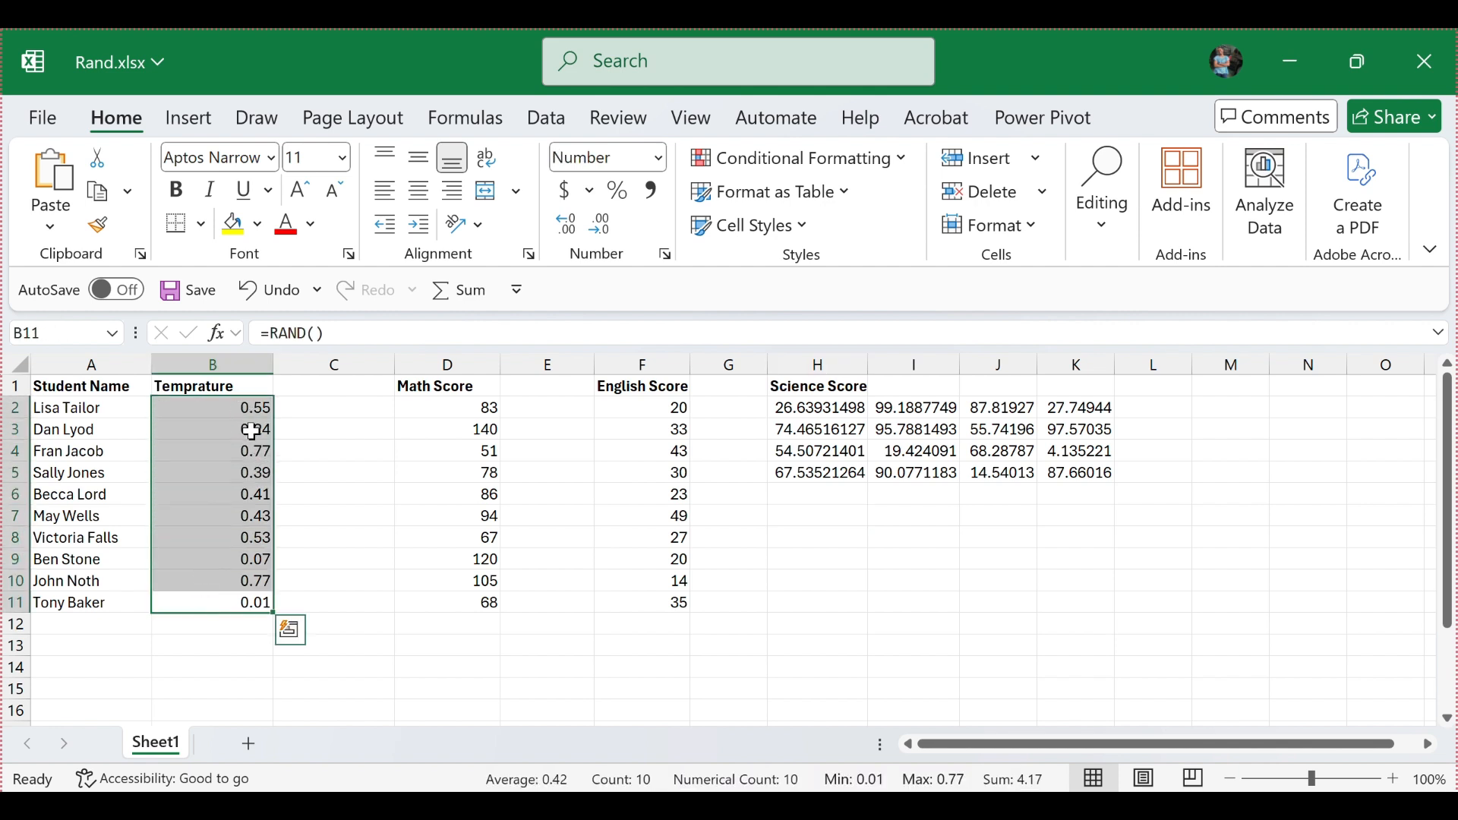
pyautogui.rightClick(250, 431)
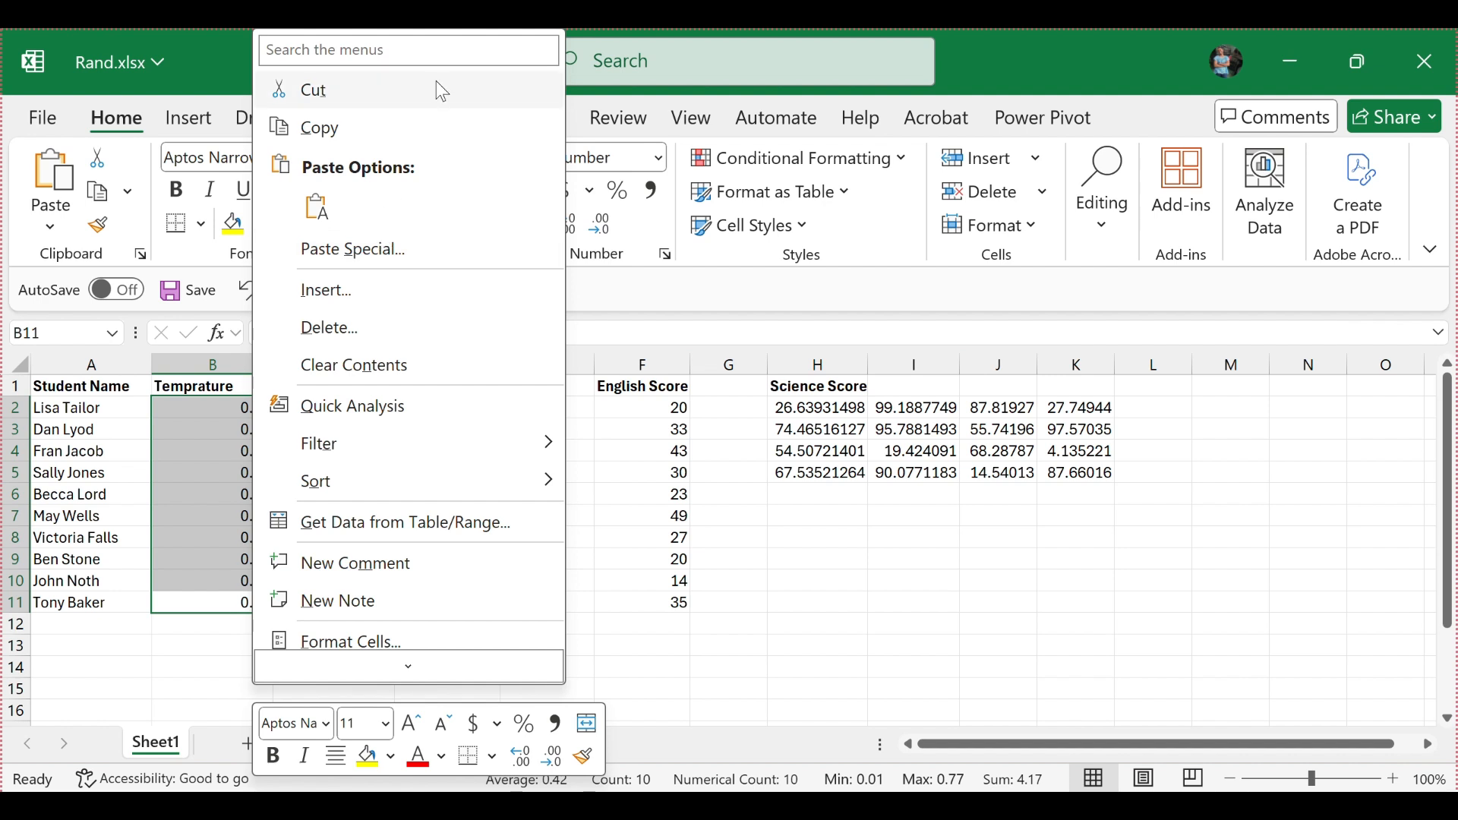
pyautogui.click(339, 142)
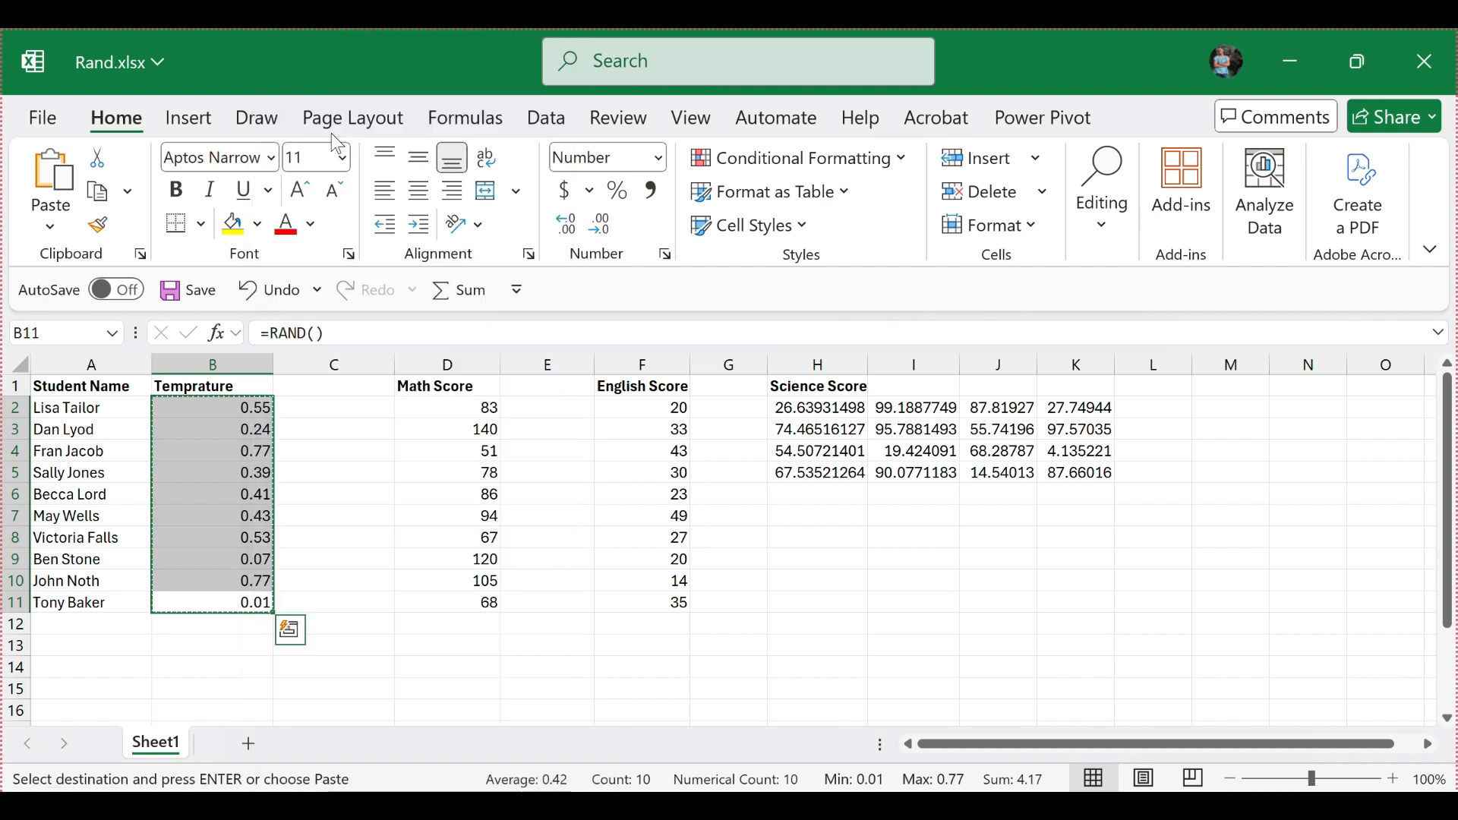
pyautogui.click(37, 232)
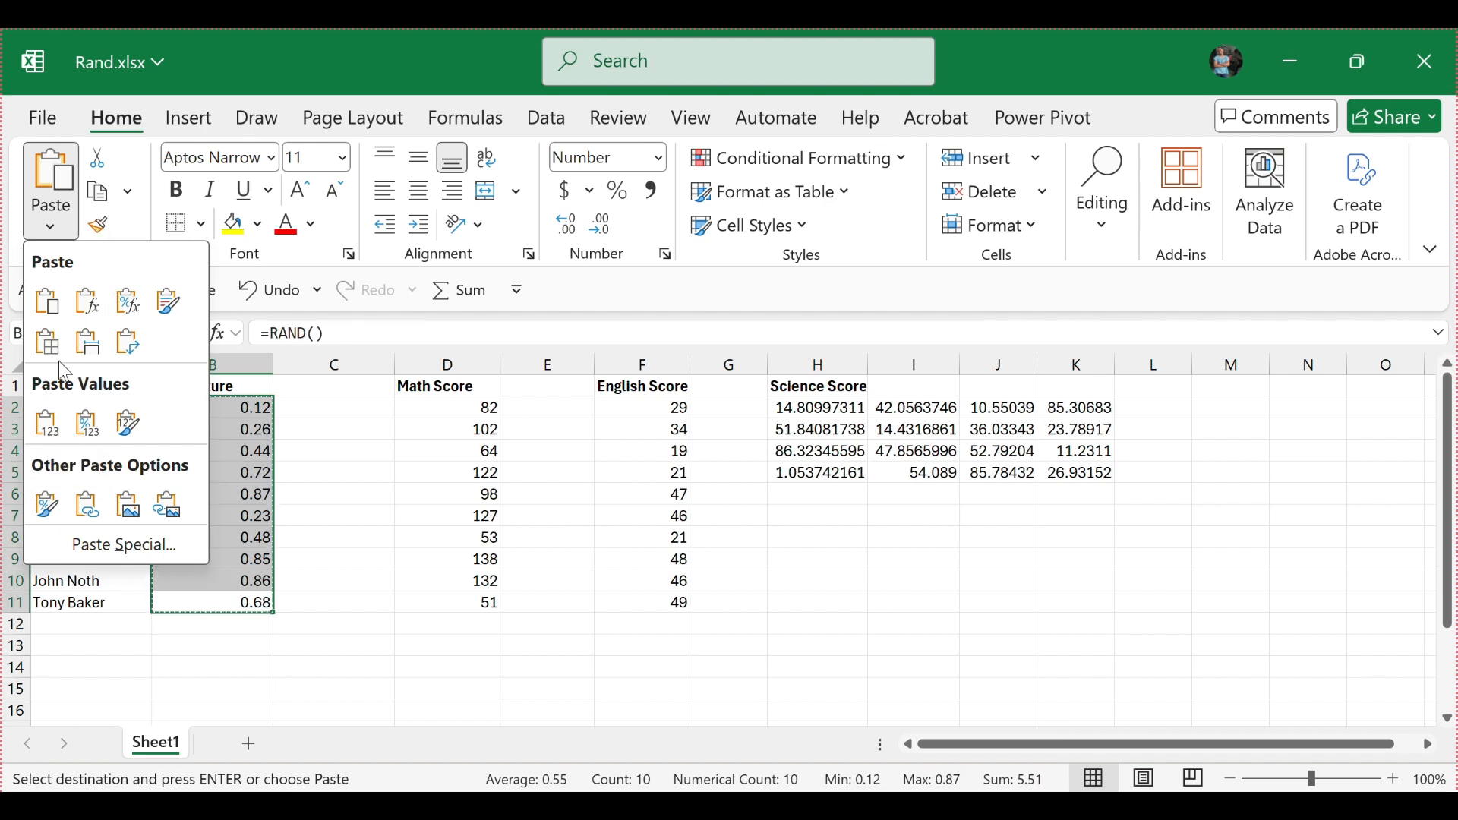
pyautogui.click(45, 423)
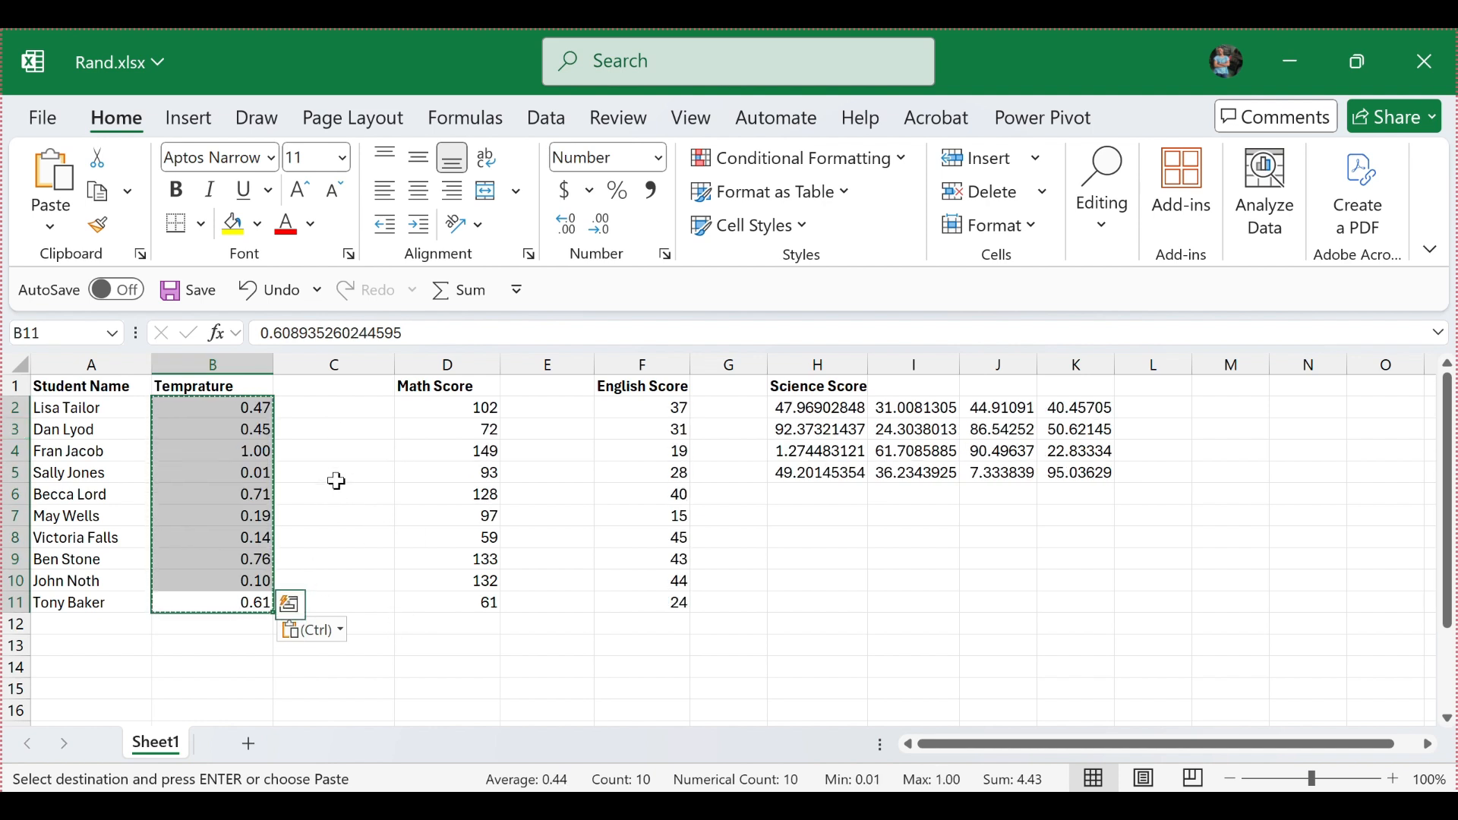
pyautogui.press('Escape')
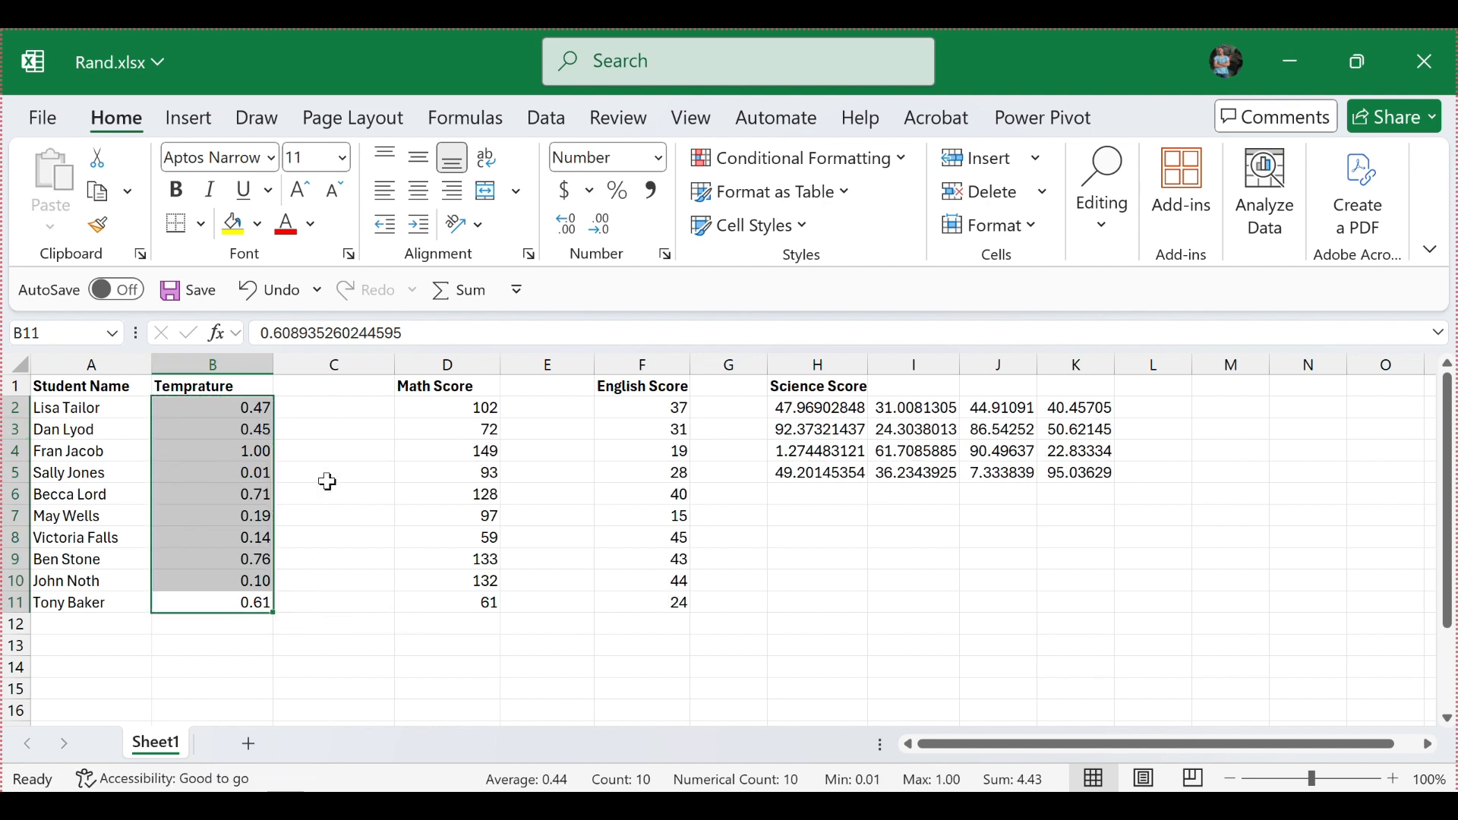
# Step: Select the empty cell C10 and recalculate the sheet four times to check the pasted Temprature values against the formula columns
pyautogui.click(372, 580)
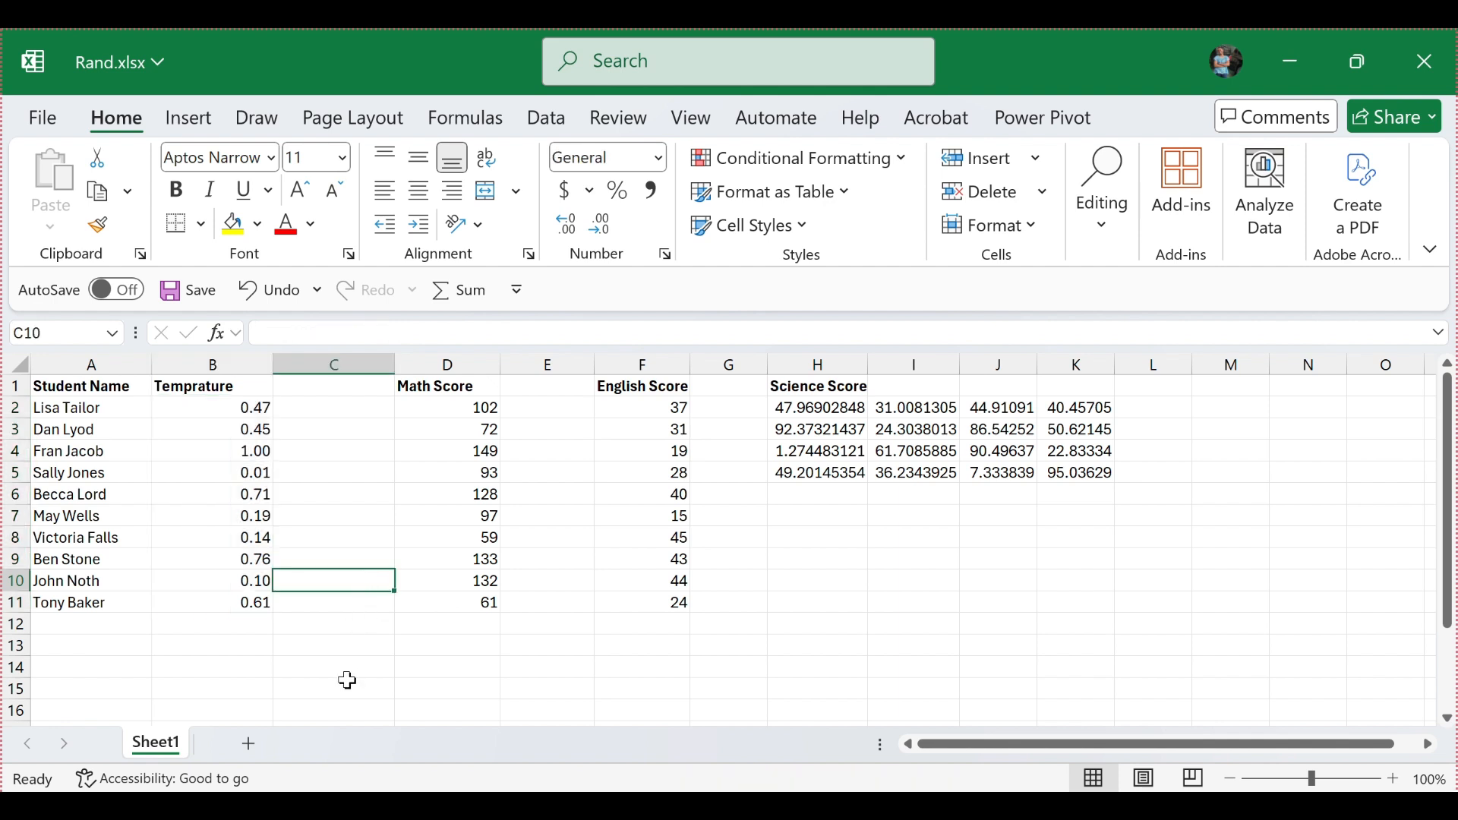
pyautogui.press('F9')
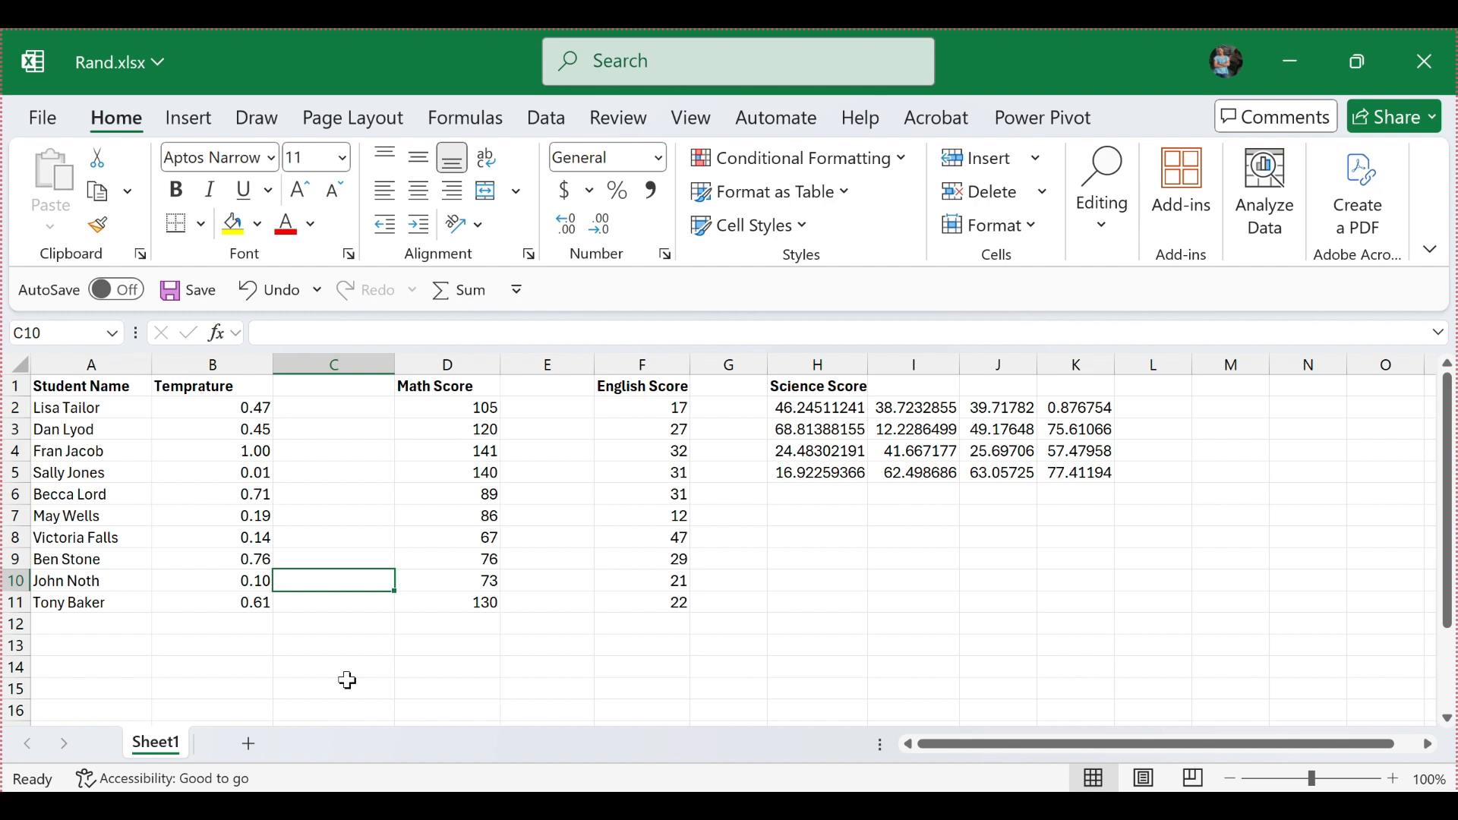
pyautogui.press('F9')
pyautogui.press('F9')
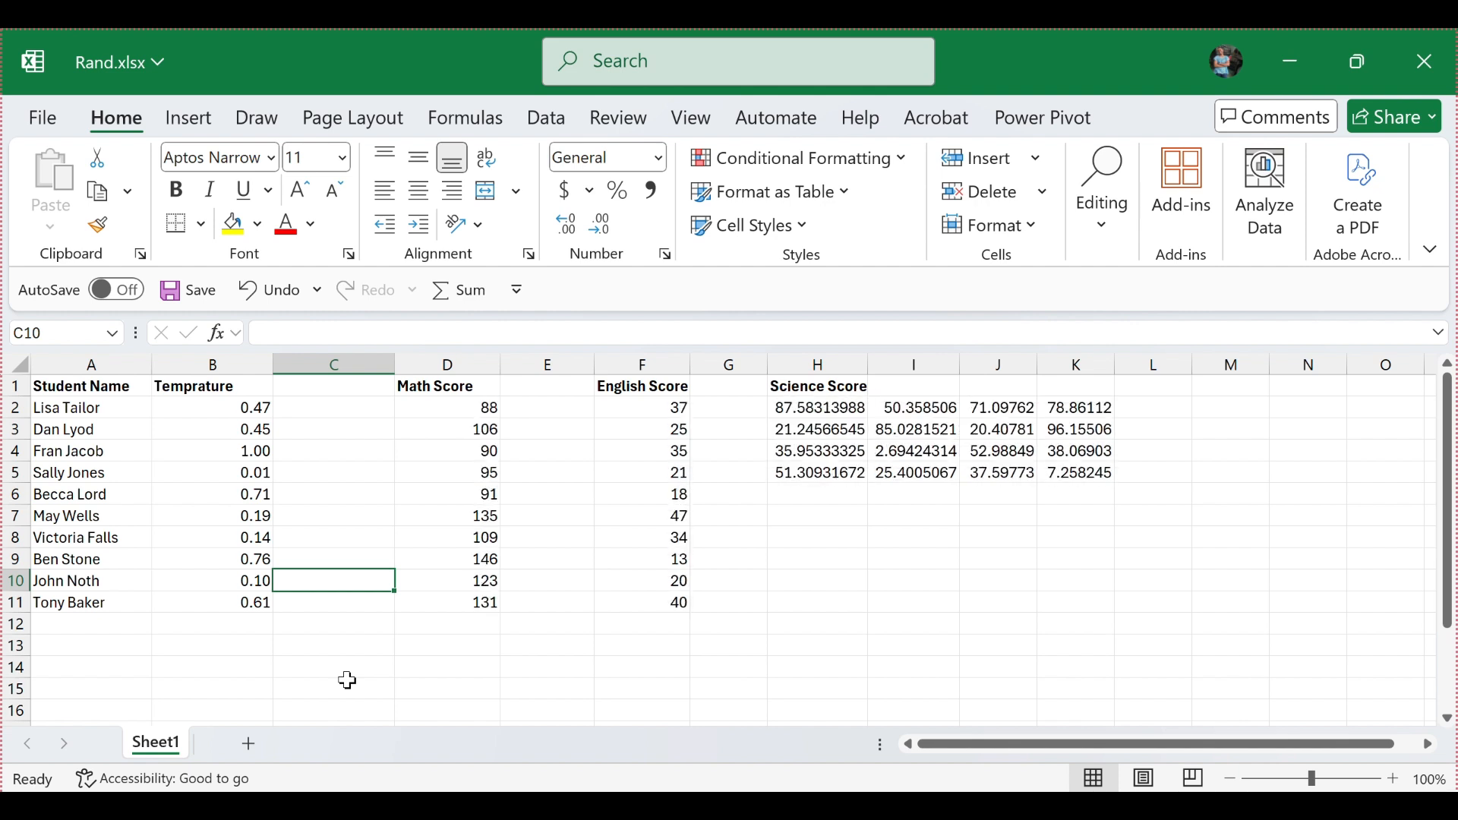
pyautogui.press('F9')
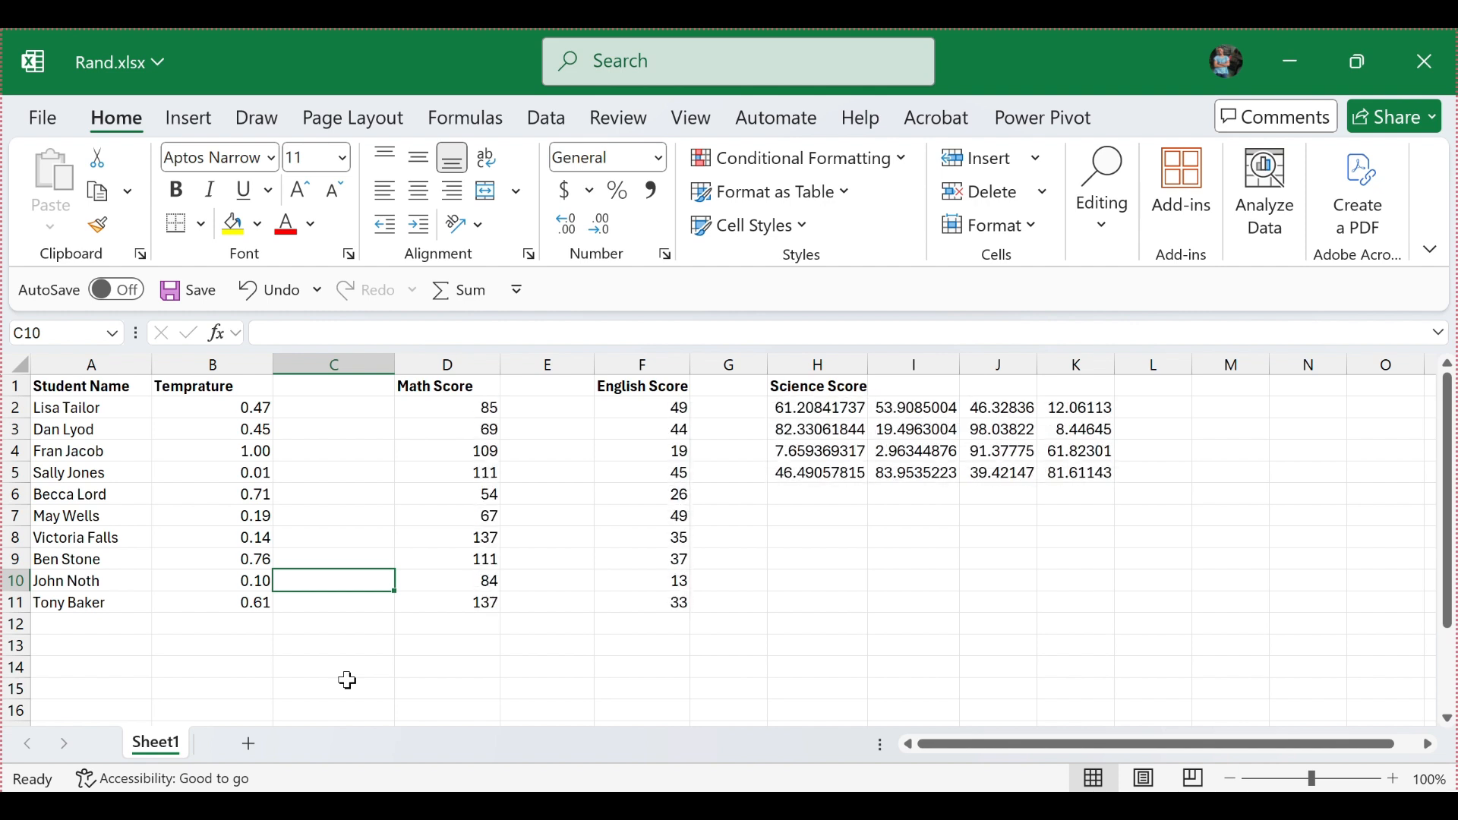